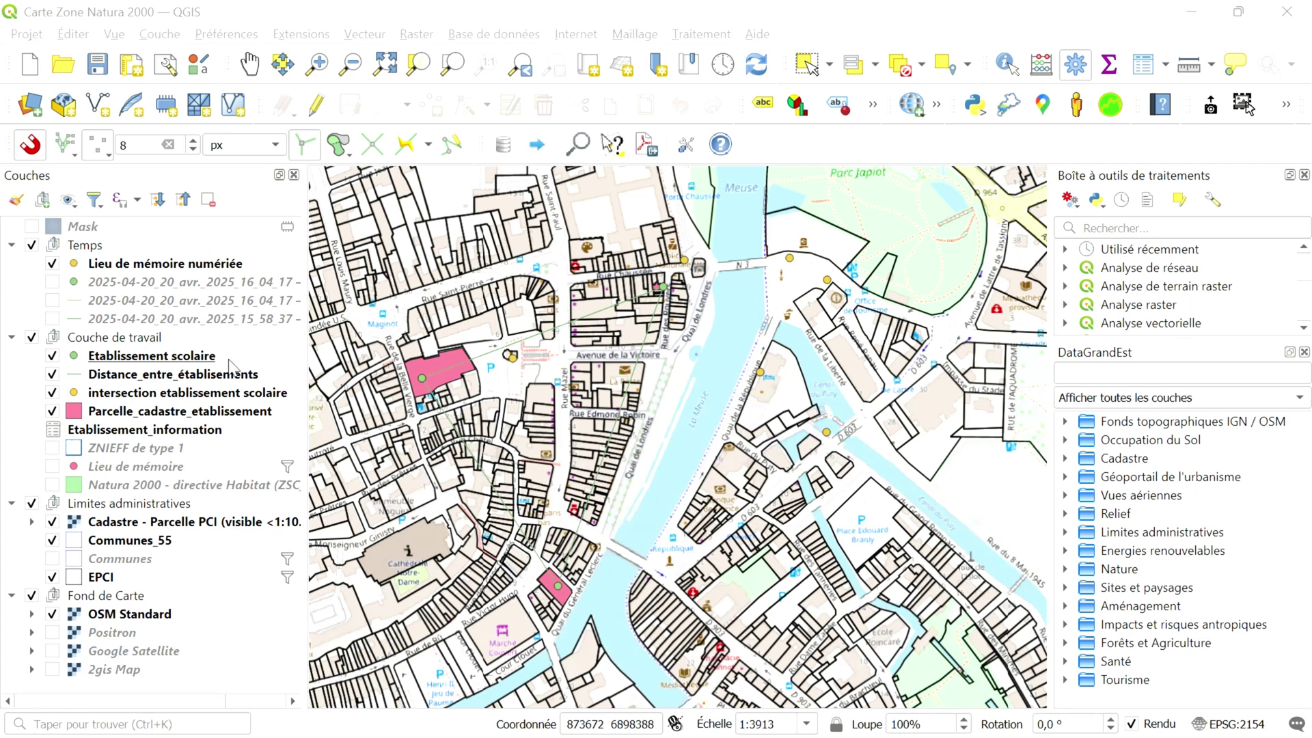
- Open the attribute table of the Etablissement scolaire layer and look through its records
right_click(231, 364)
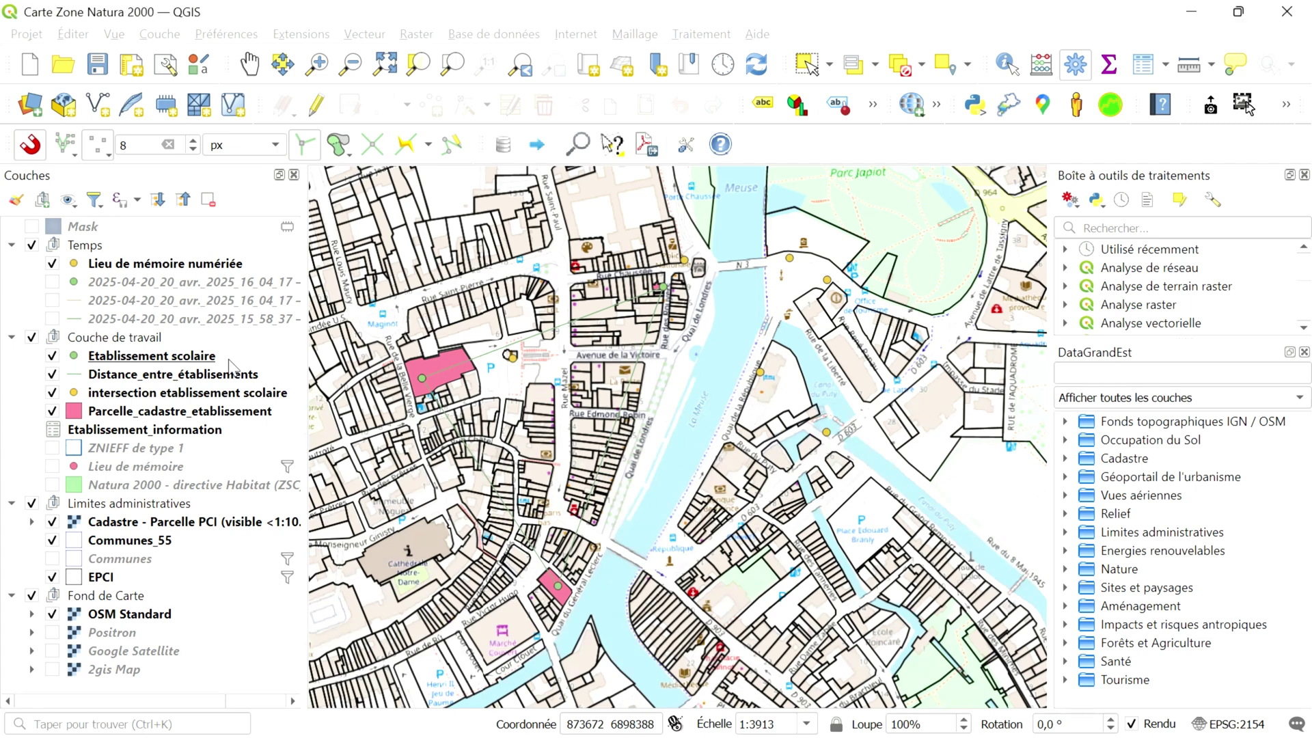
click(270, 298)
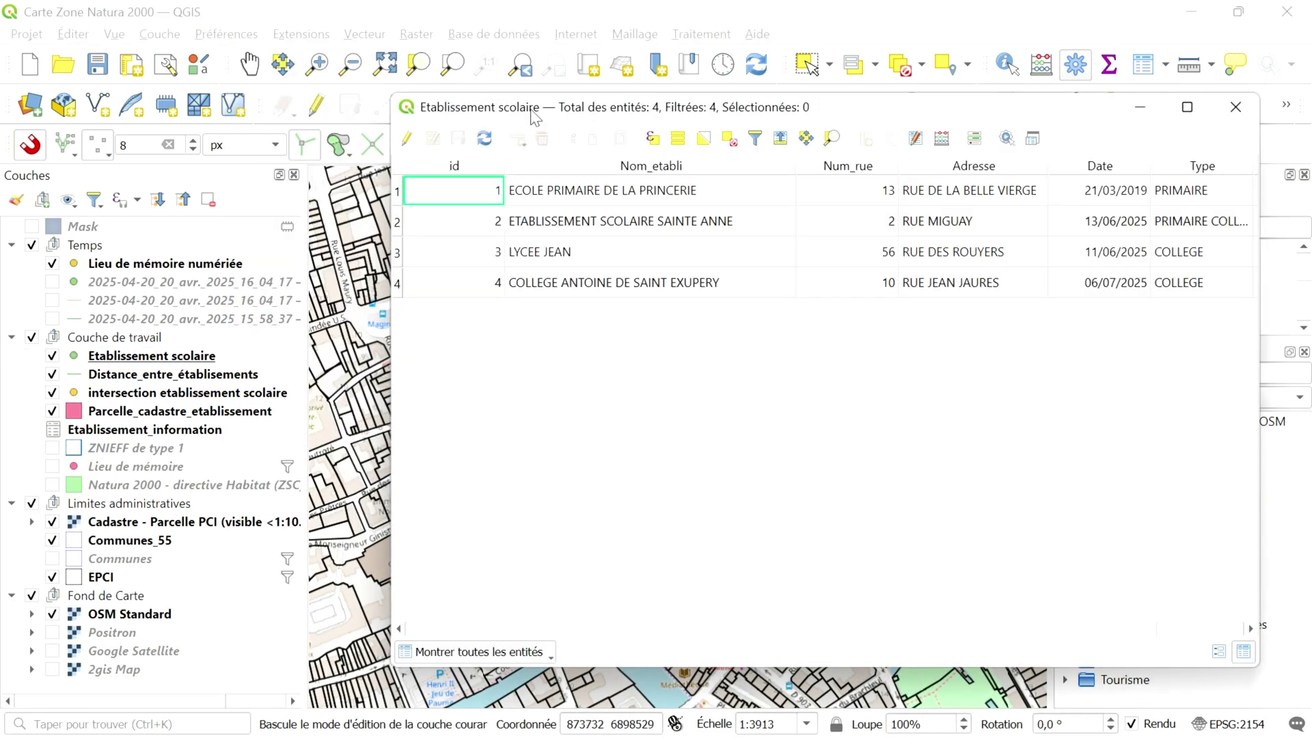
drag(533, 109, 343, 101)
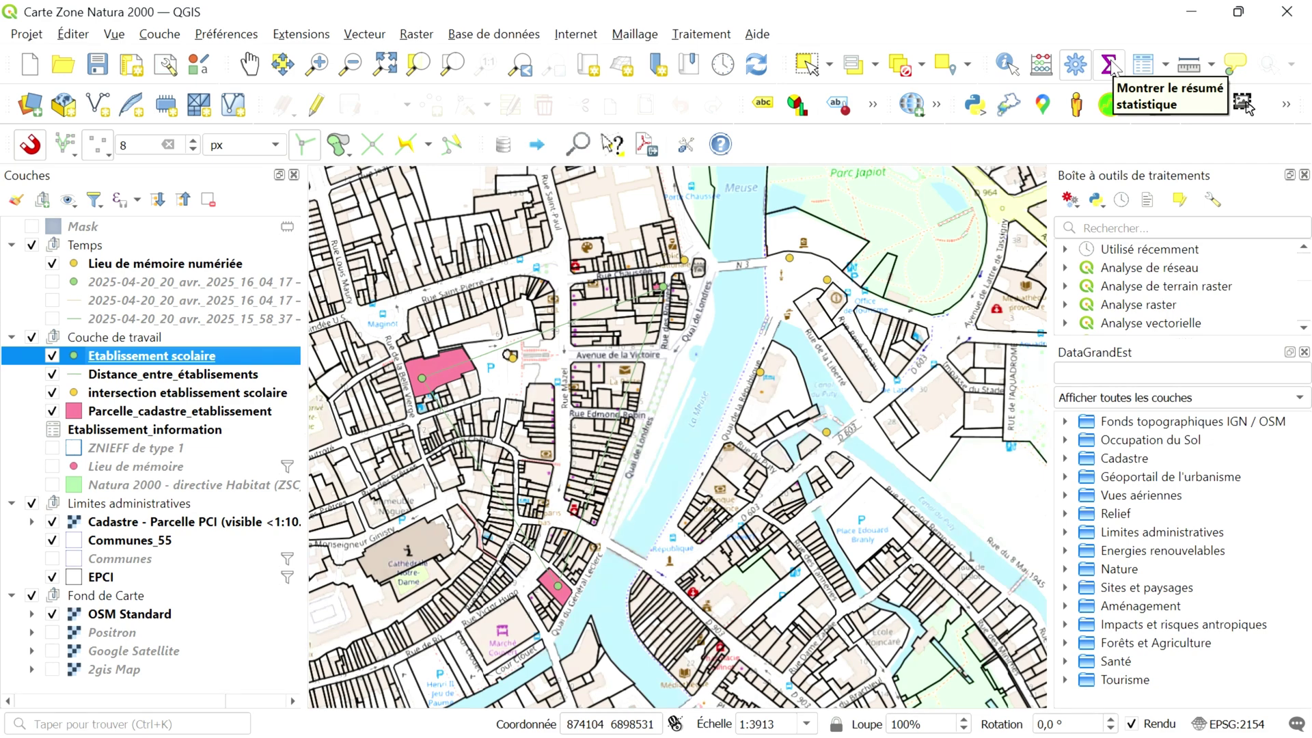
- Show the statistical summary of the id field in the Etablissement scolaire layer, read its values, and close the summary
click(1109, 65)
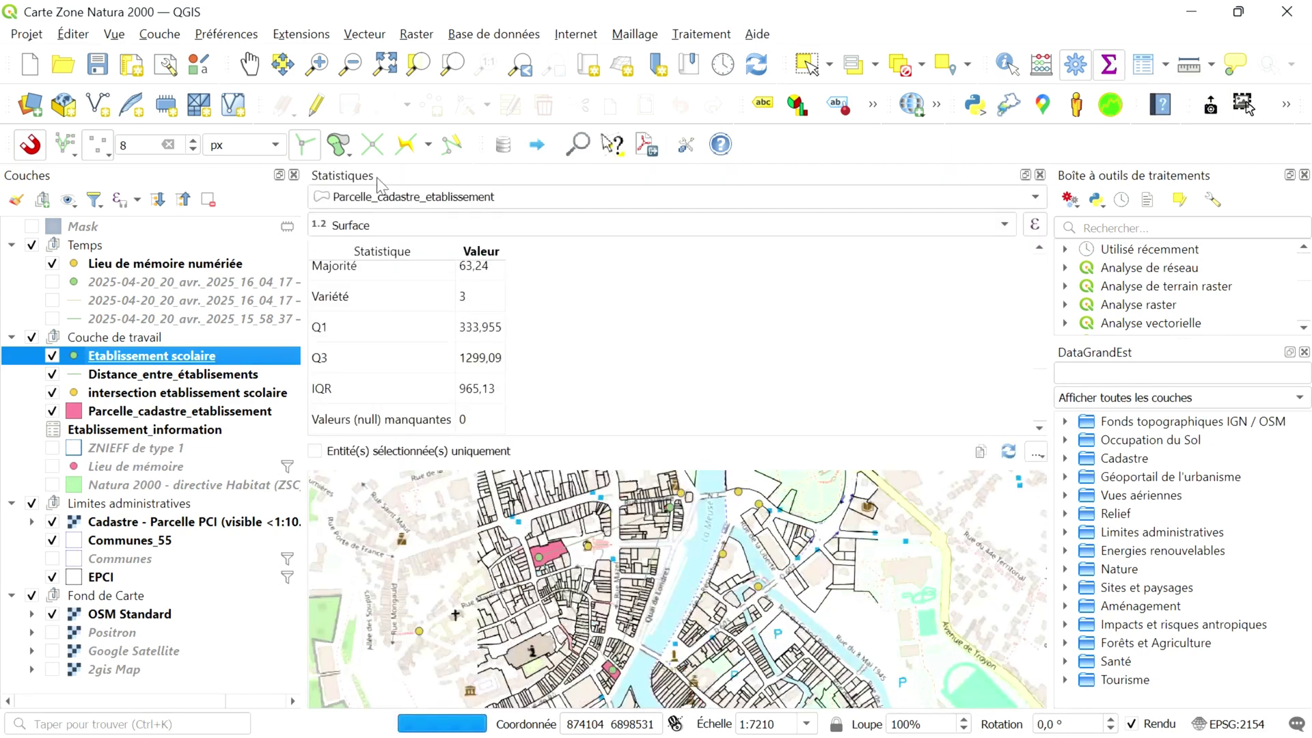
click(402, 199)
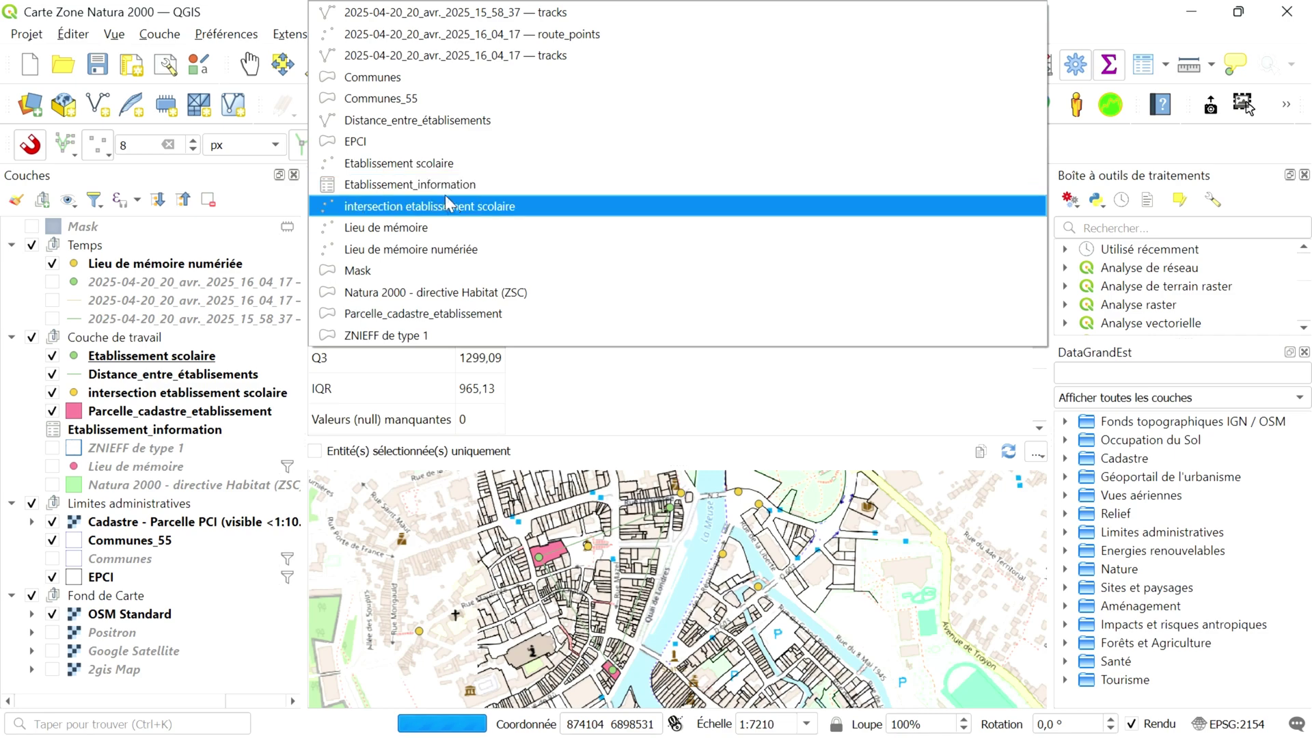
click(440, 167)
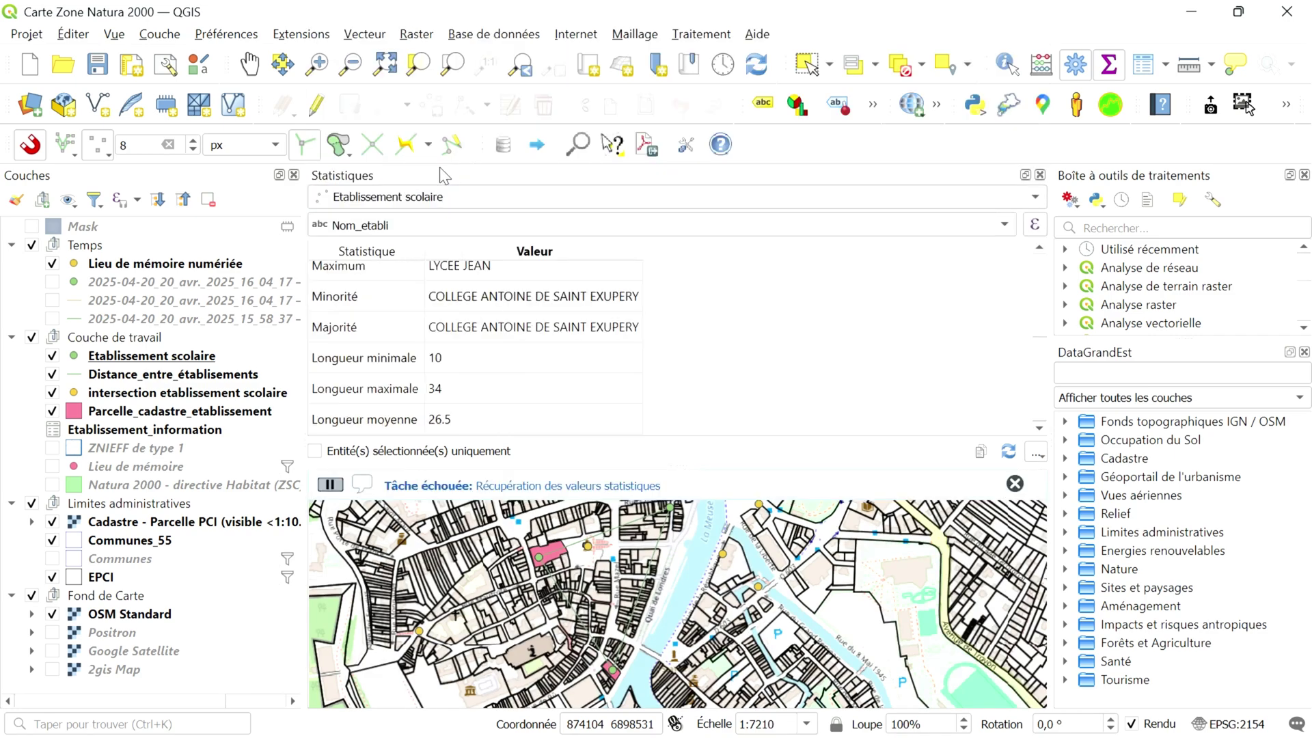
click(1002, 227)
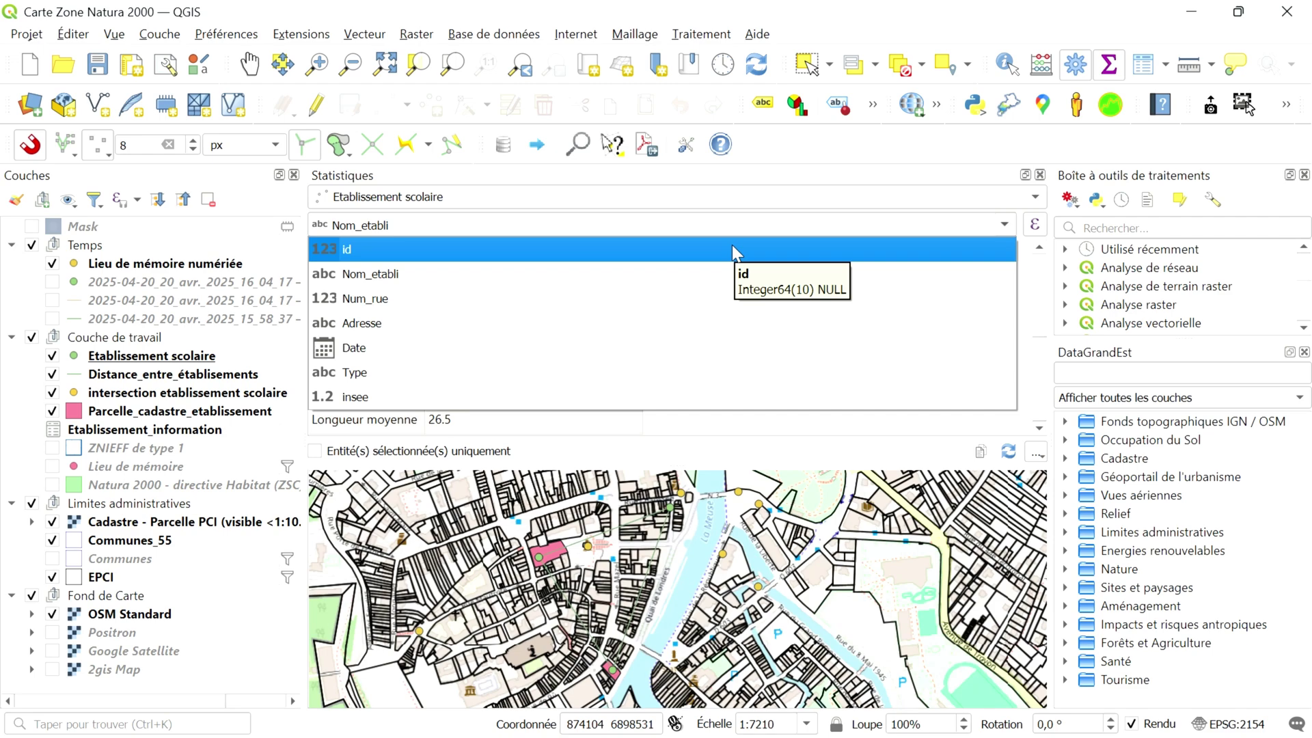
click(733, 247)
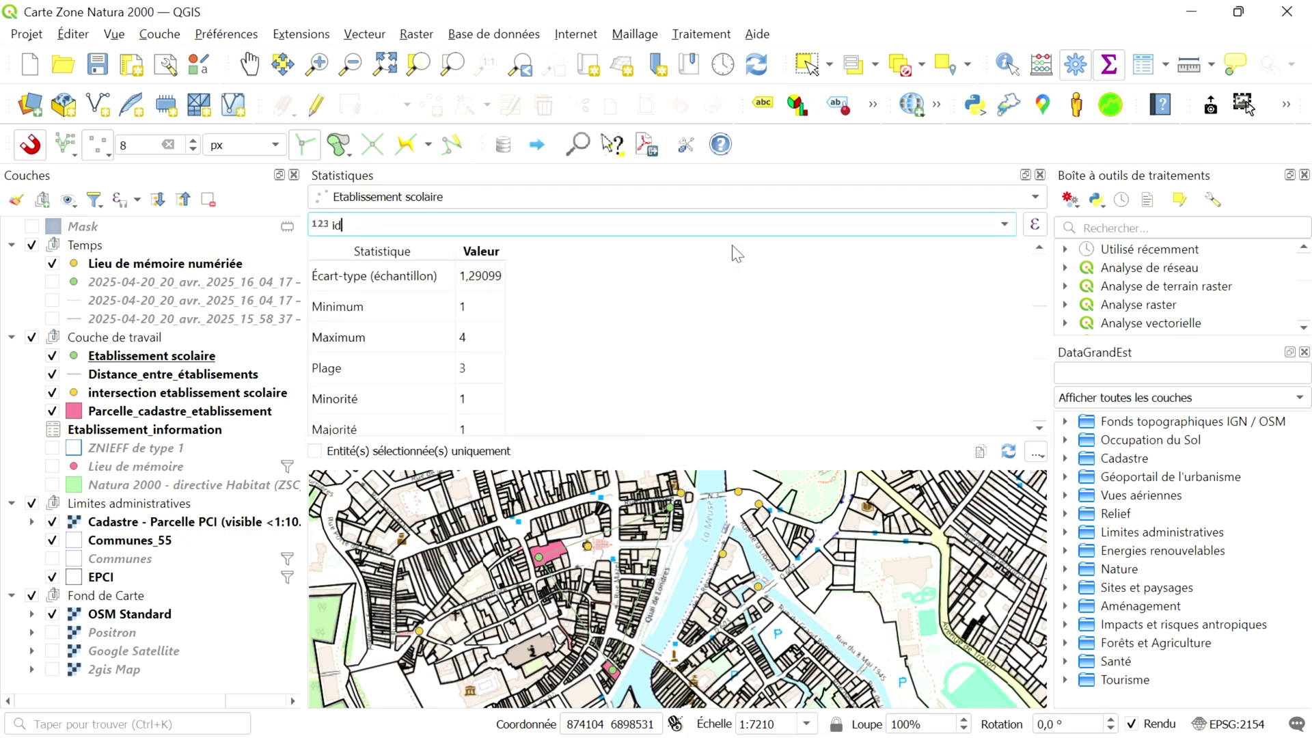
scroll(413, 334, up, 1)
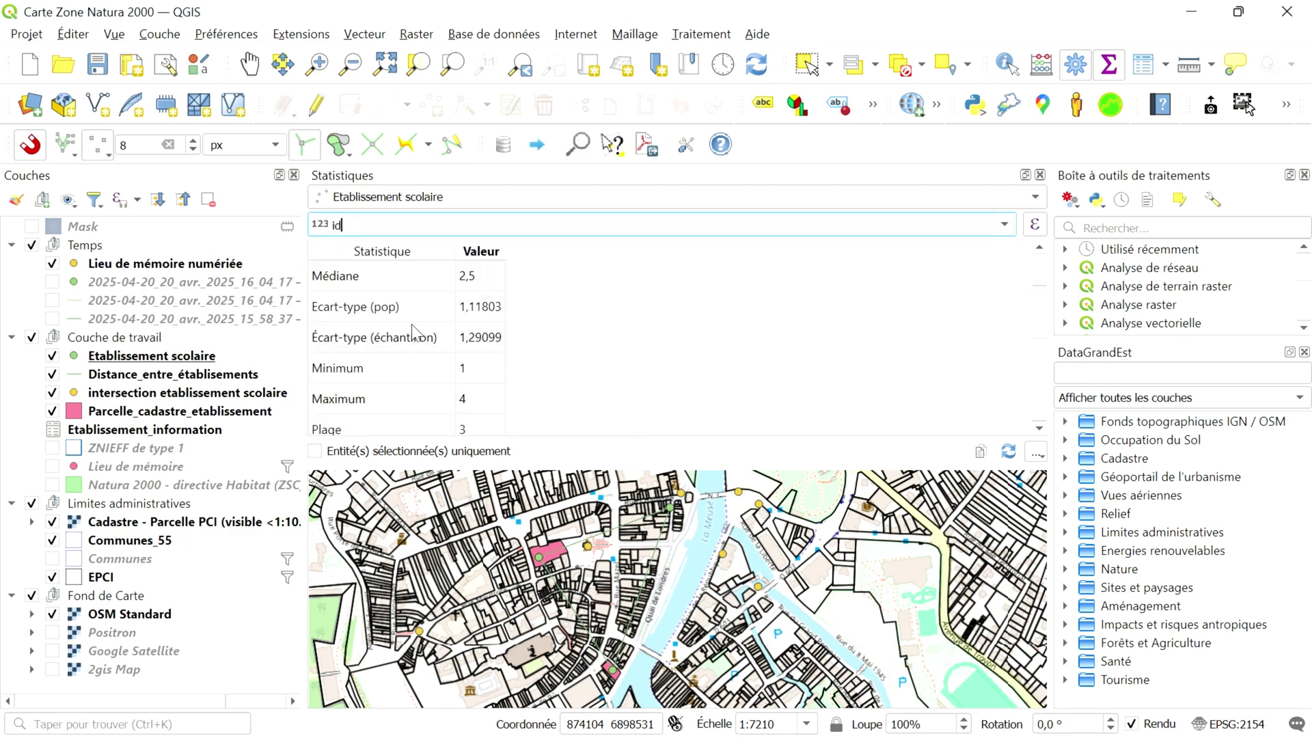
scroll(396, 314, up, 1)
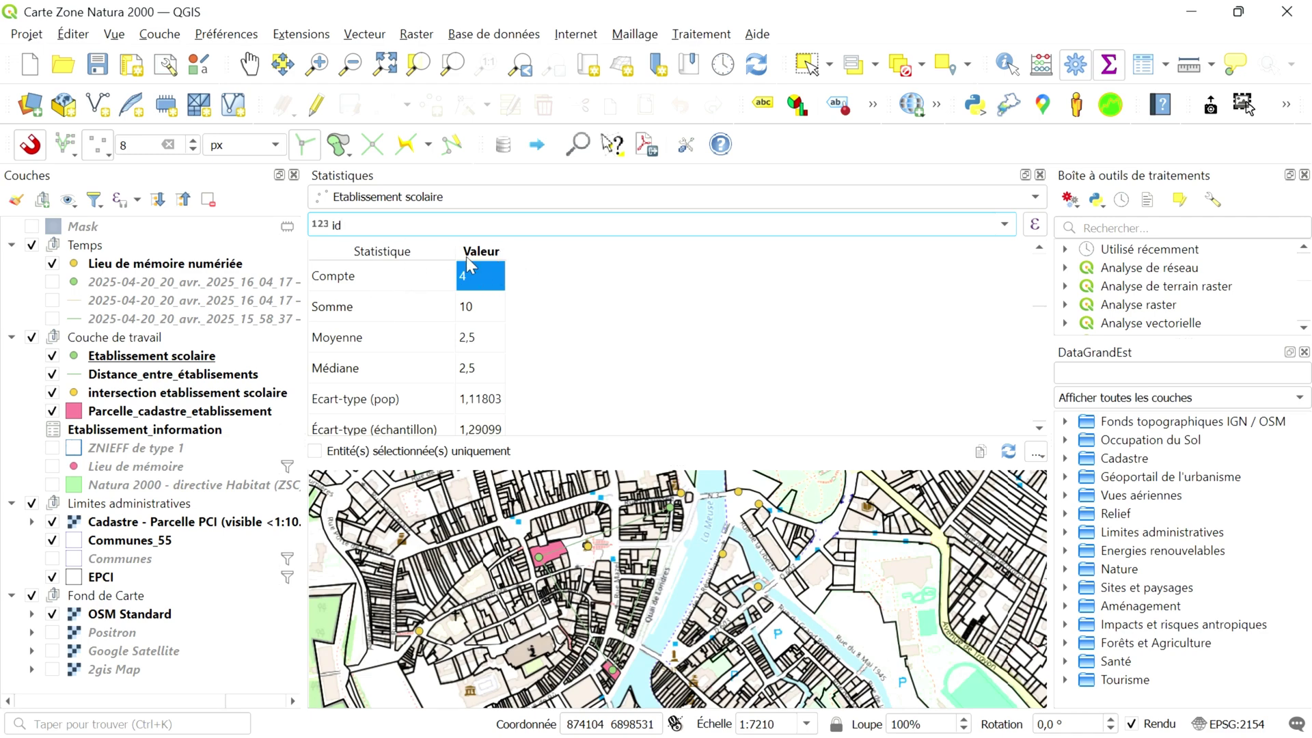
click(1039, 175)
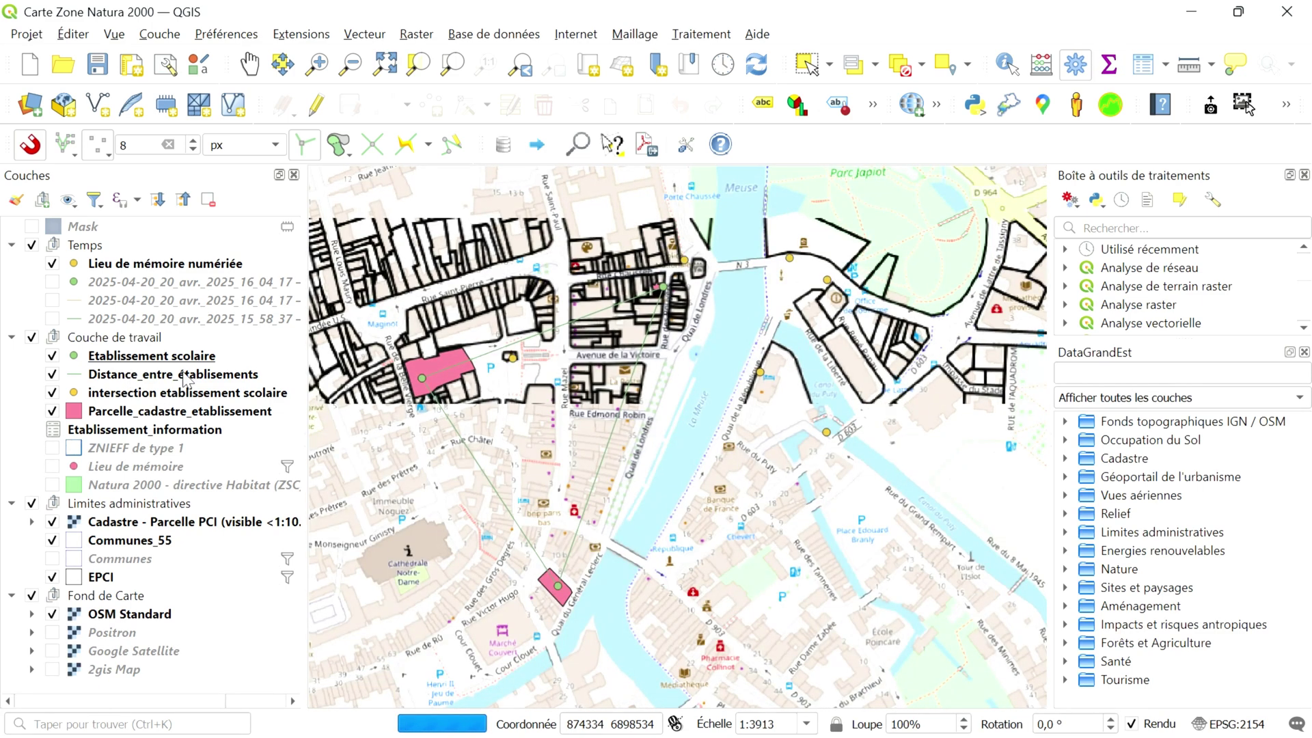
- Check the records in the attribute table of the Distance_entre_établisements layer and close the table
right_click(186, 376)
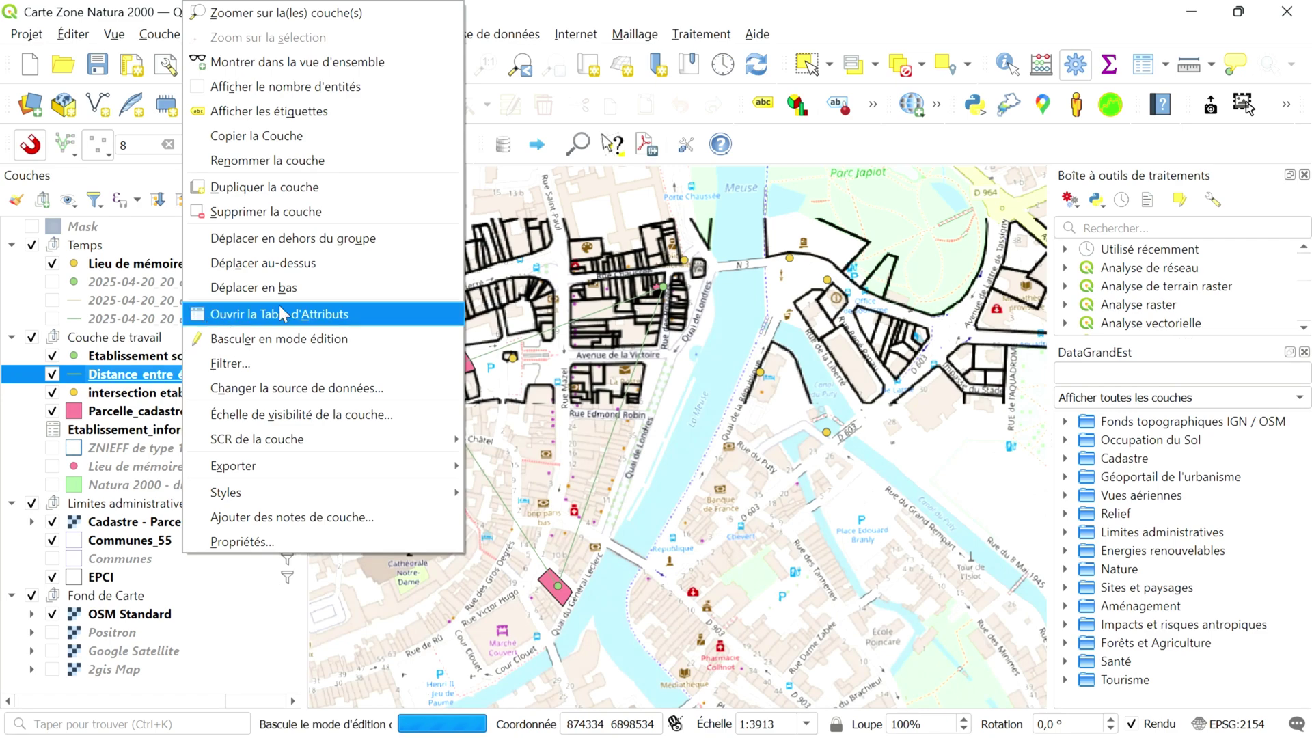
click(280, 309)
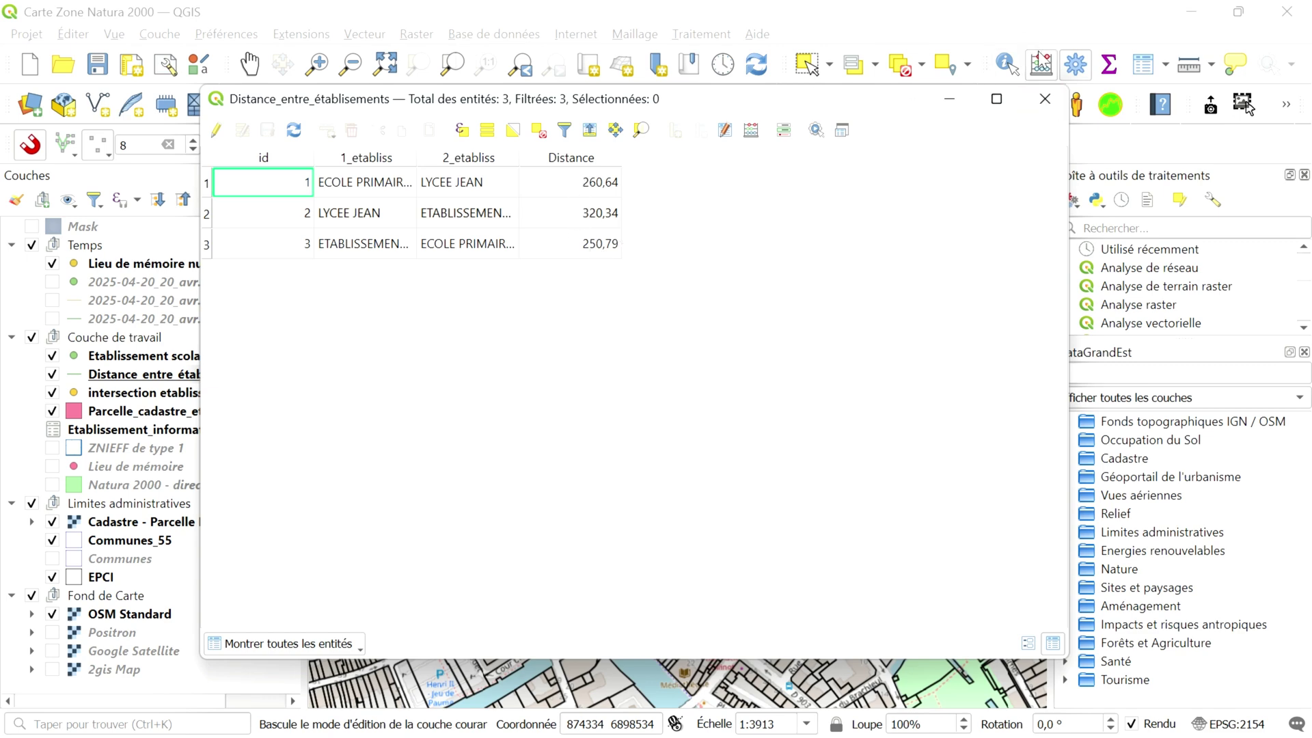
click(1046, 101)
- Show the statistical summary of the Distance field in the Distance_entre_établisements layer and read through all its statistics
click(1108, 63)
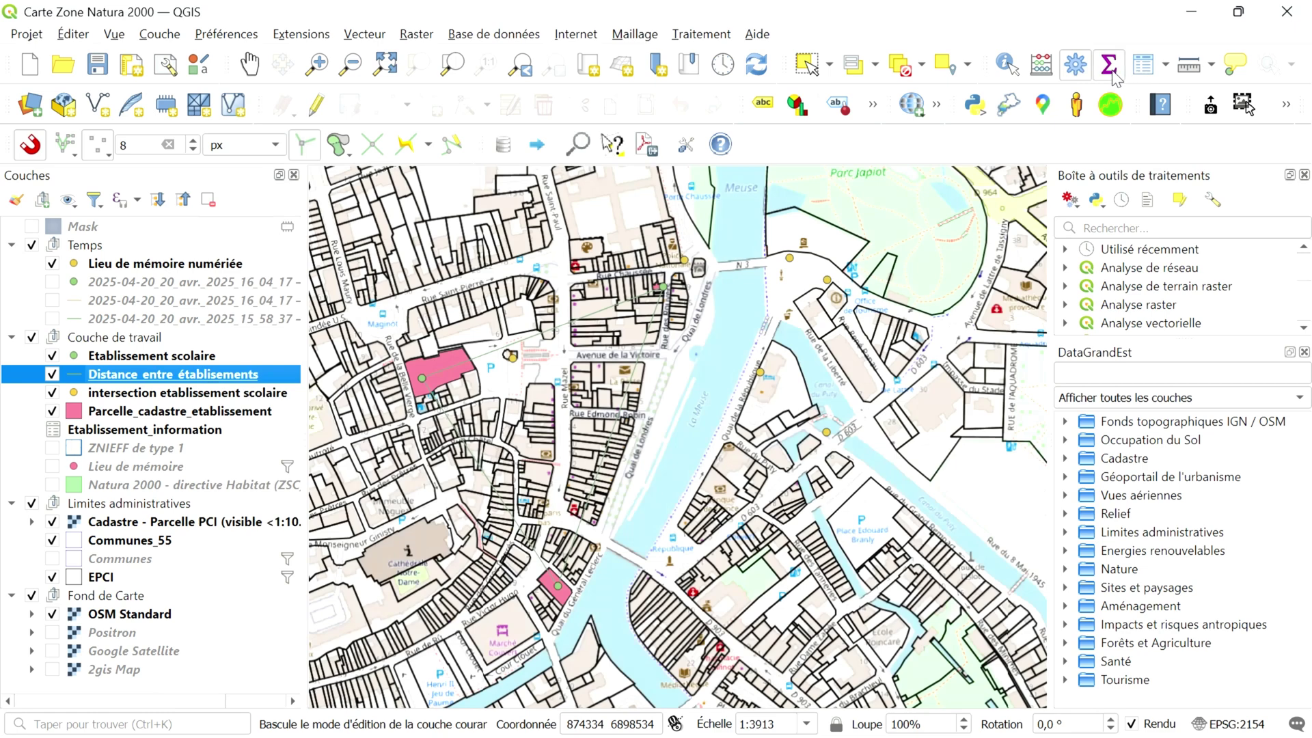
click(433, 198)
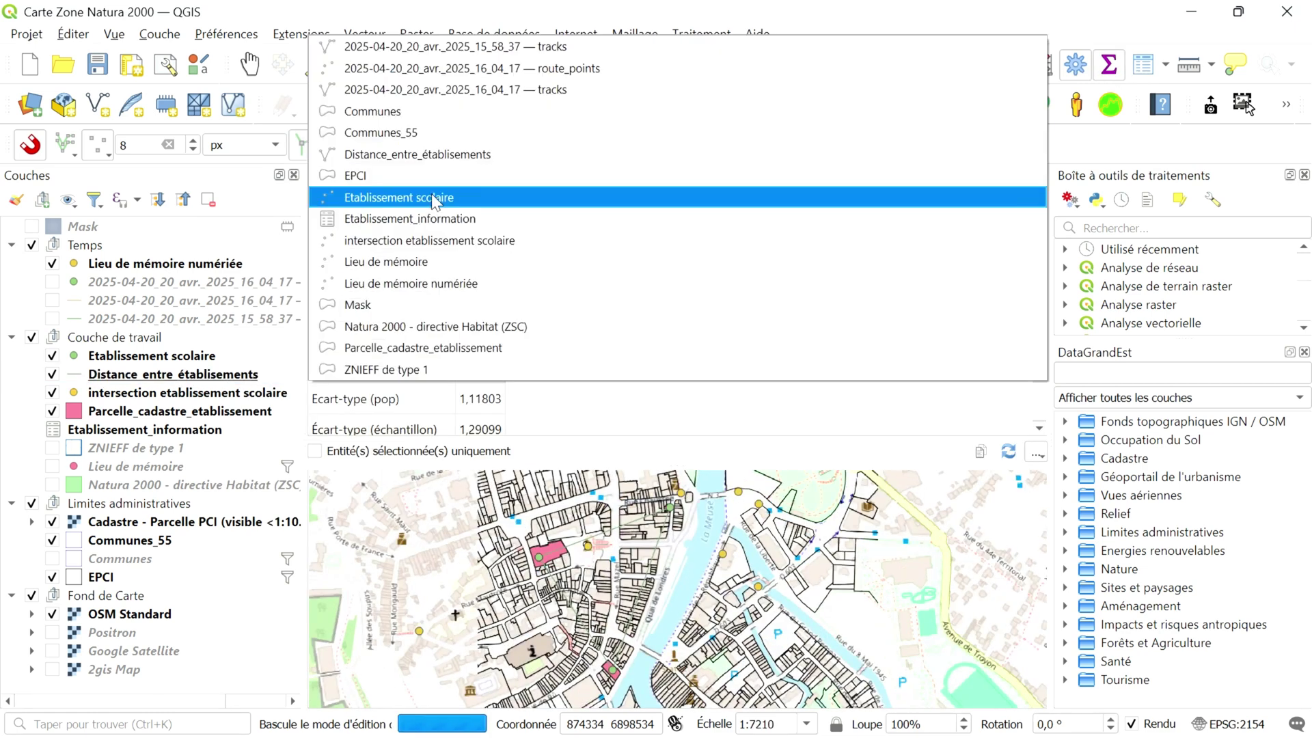
click(443, 158)
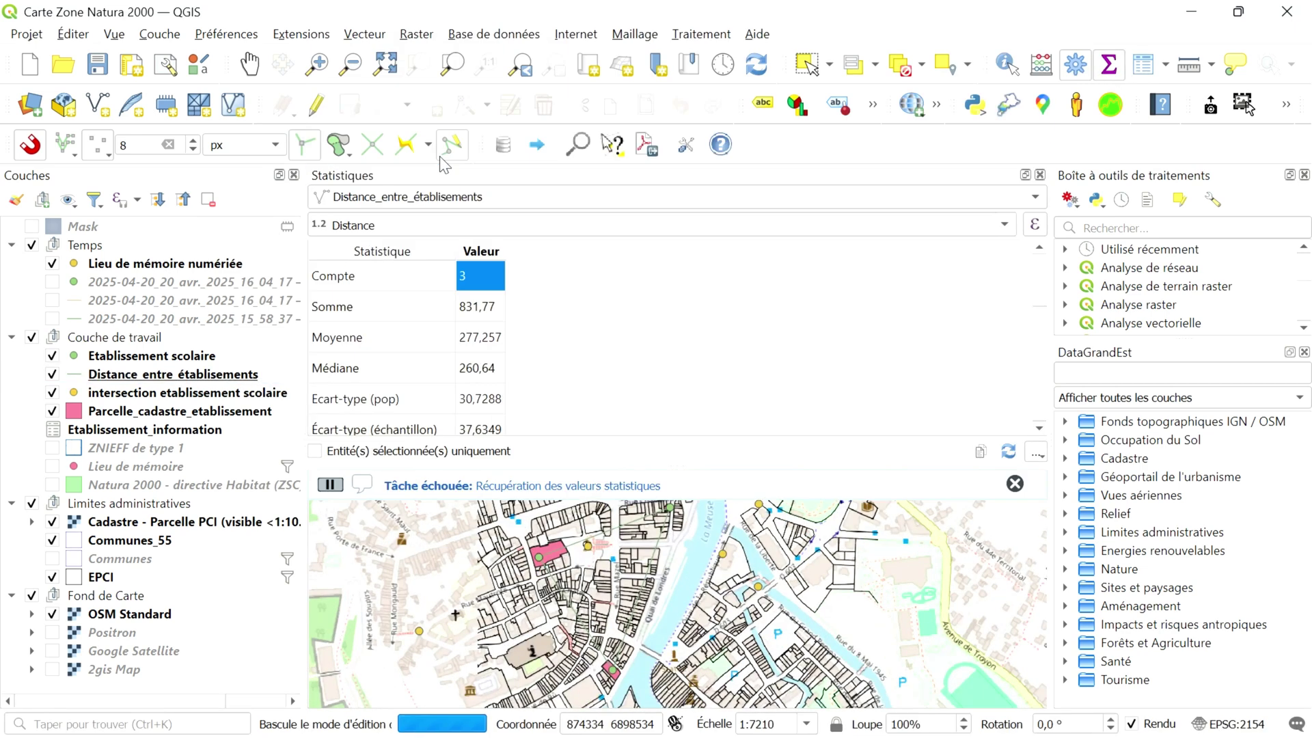
click(1006, 226)
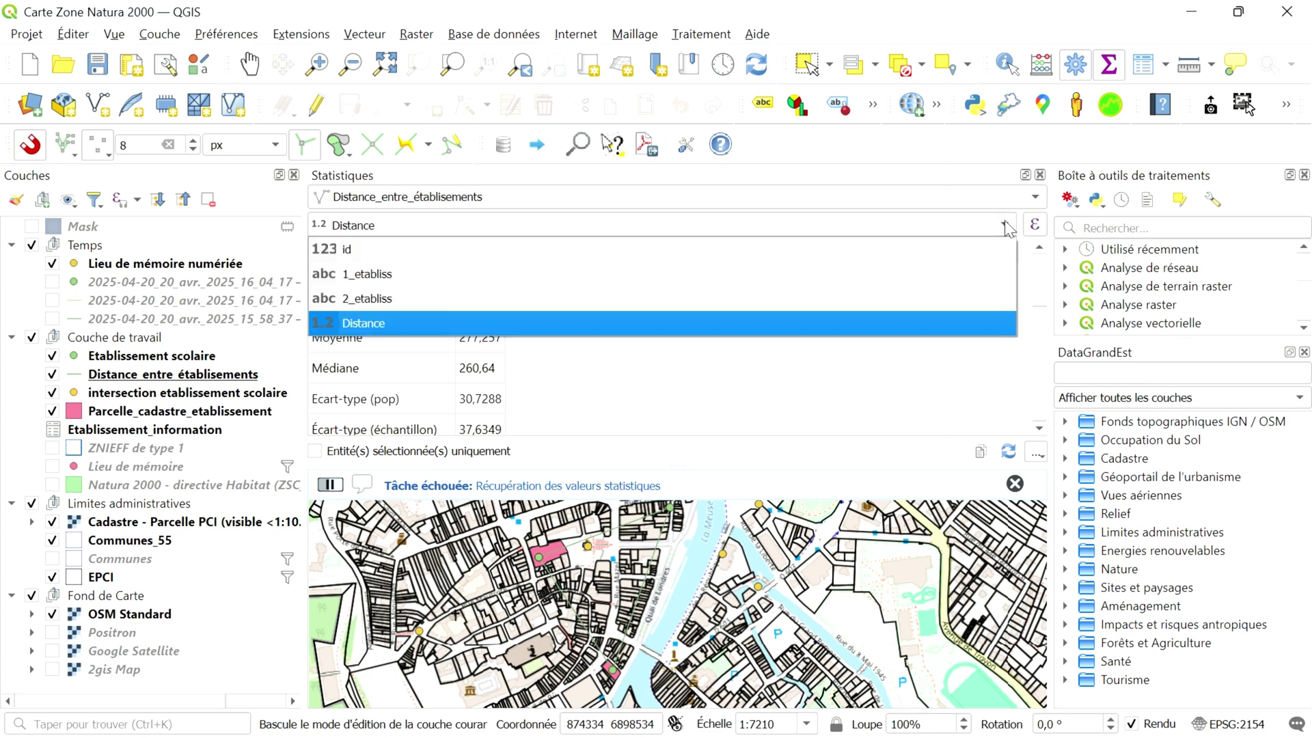
click(881, 334)
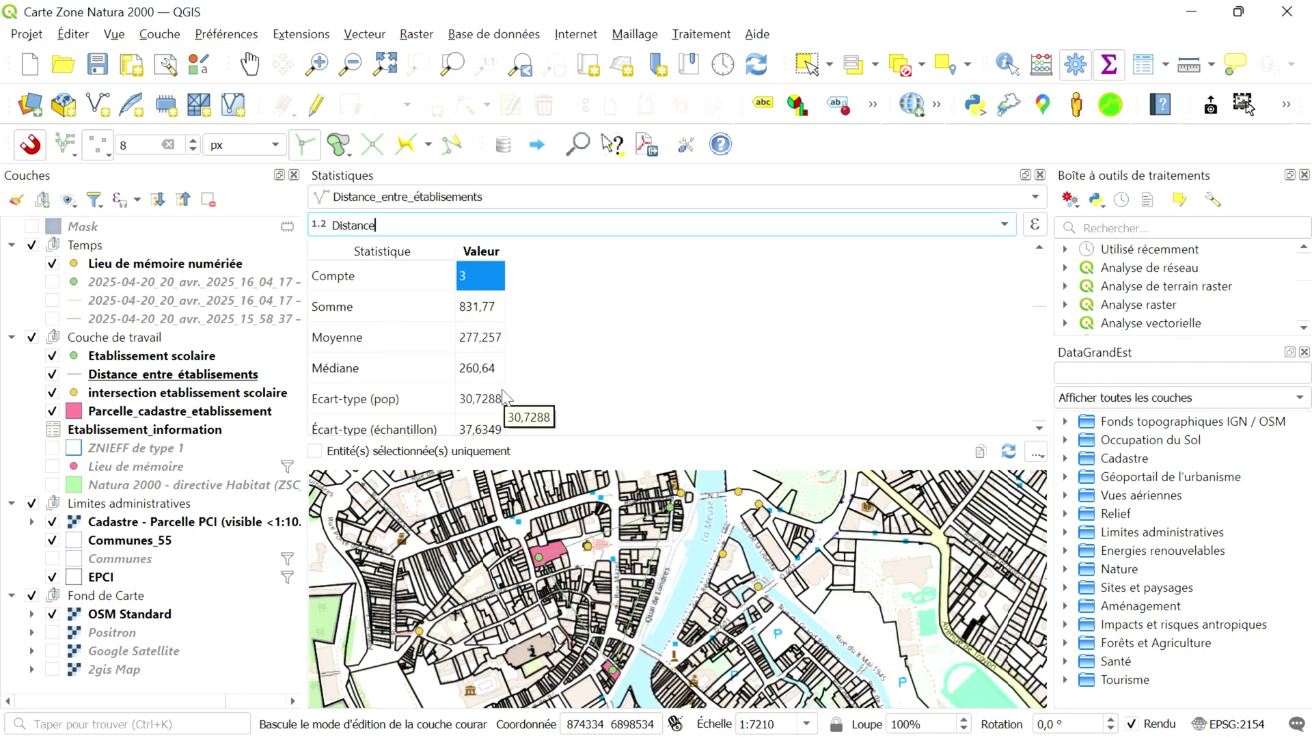
scroll(506, 400, down, 2)
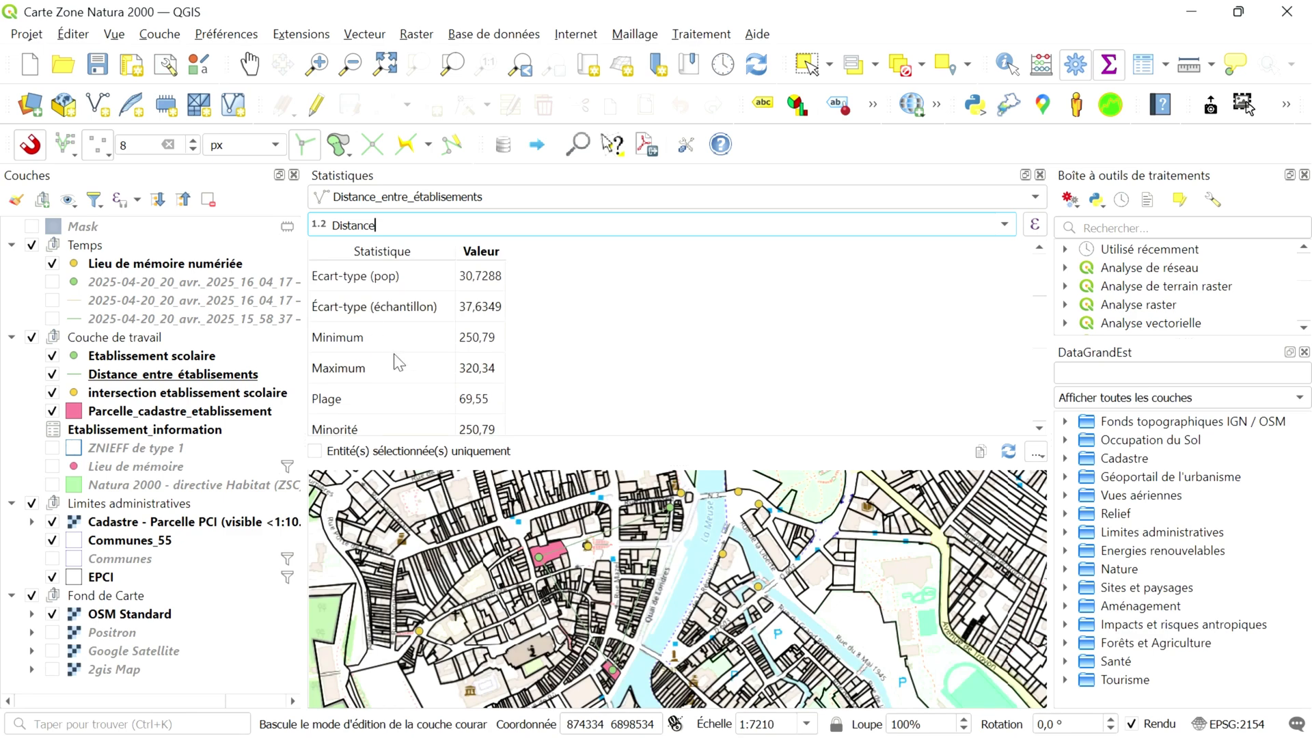
scroll(411, 373, down, 1)
scroll(410, 373, down, 1)
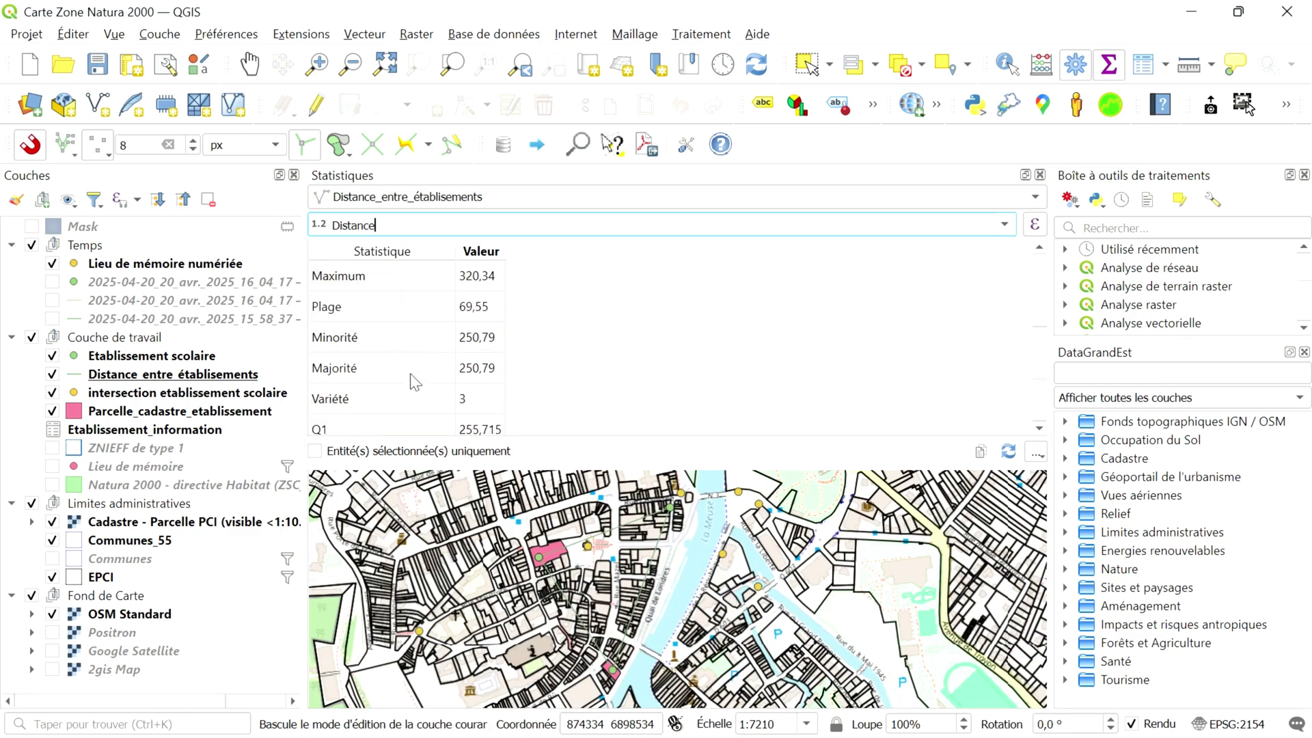
scroll(476, 388, down, 1)
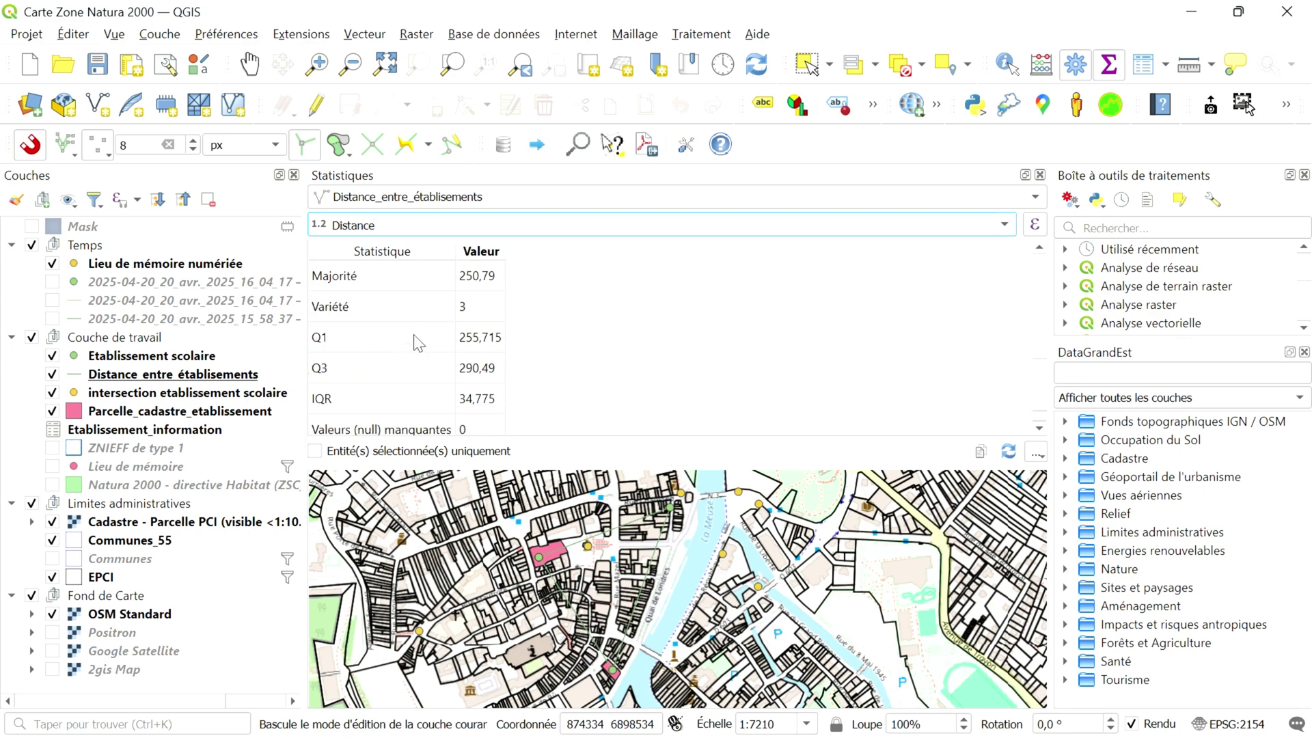
scroll(463, 357, down, 1)
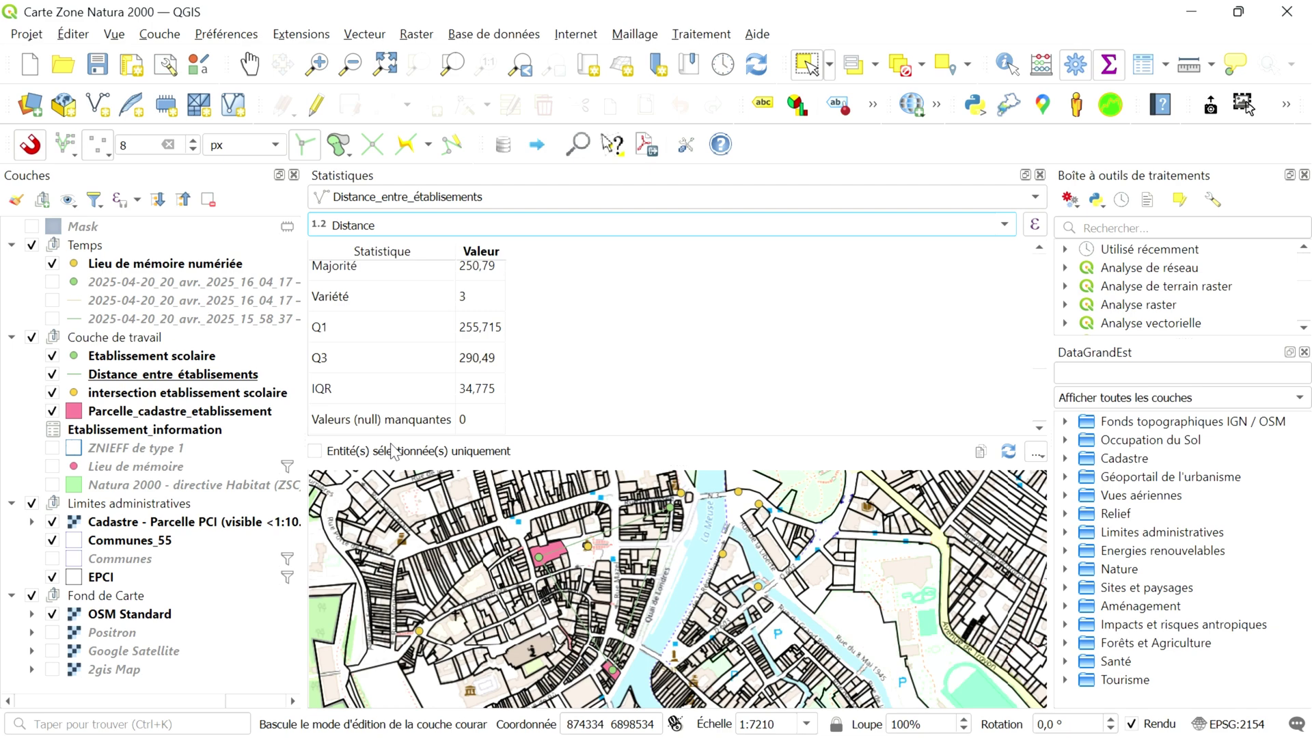
- Limit the Distance statistics to selected features, selecting the line running northeast from the large pink parcel plus the one running to the southern parcel
click(619, 557)
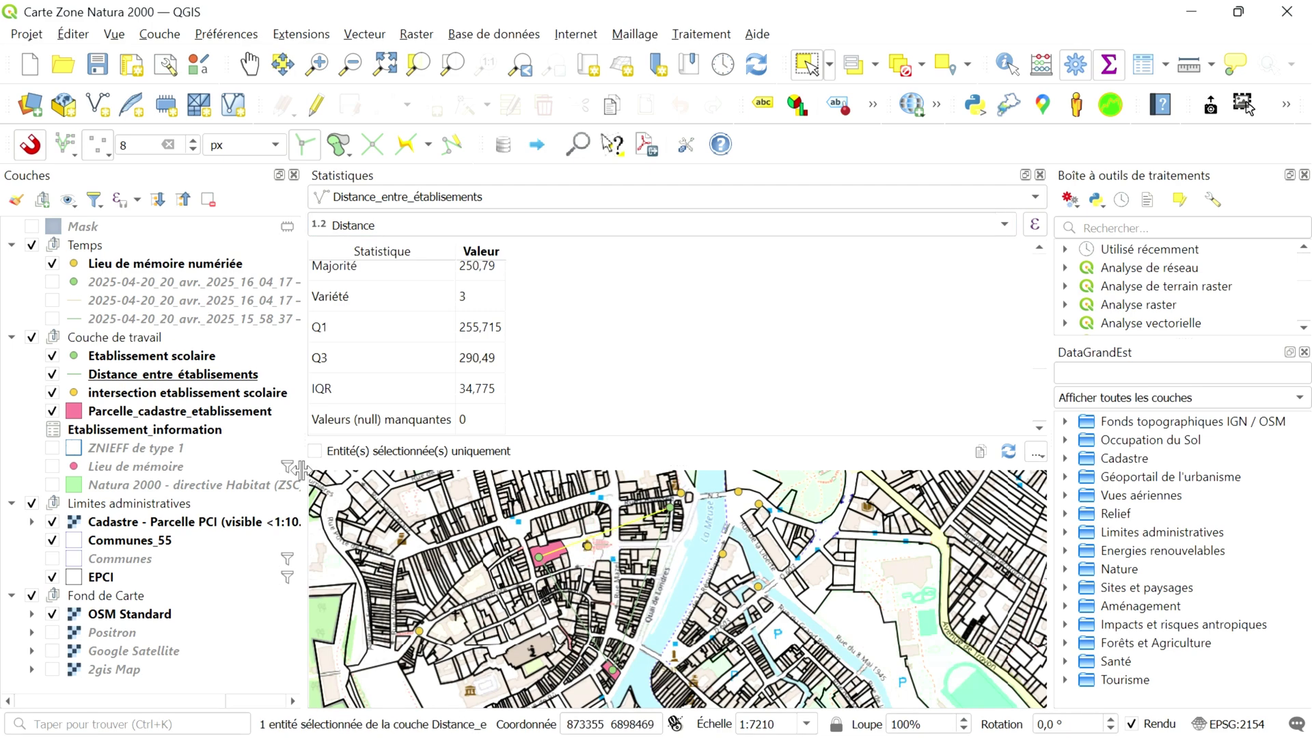
click(315, 451)
scroll(428, 347, up, 4)
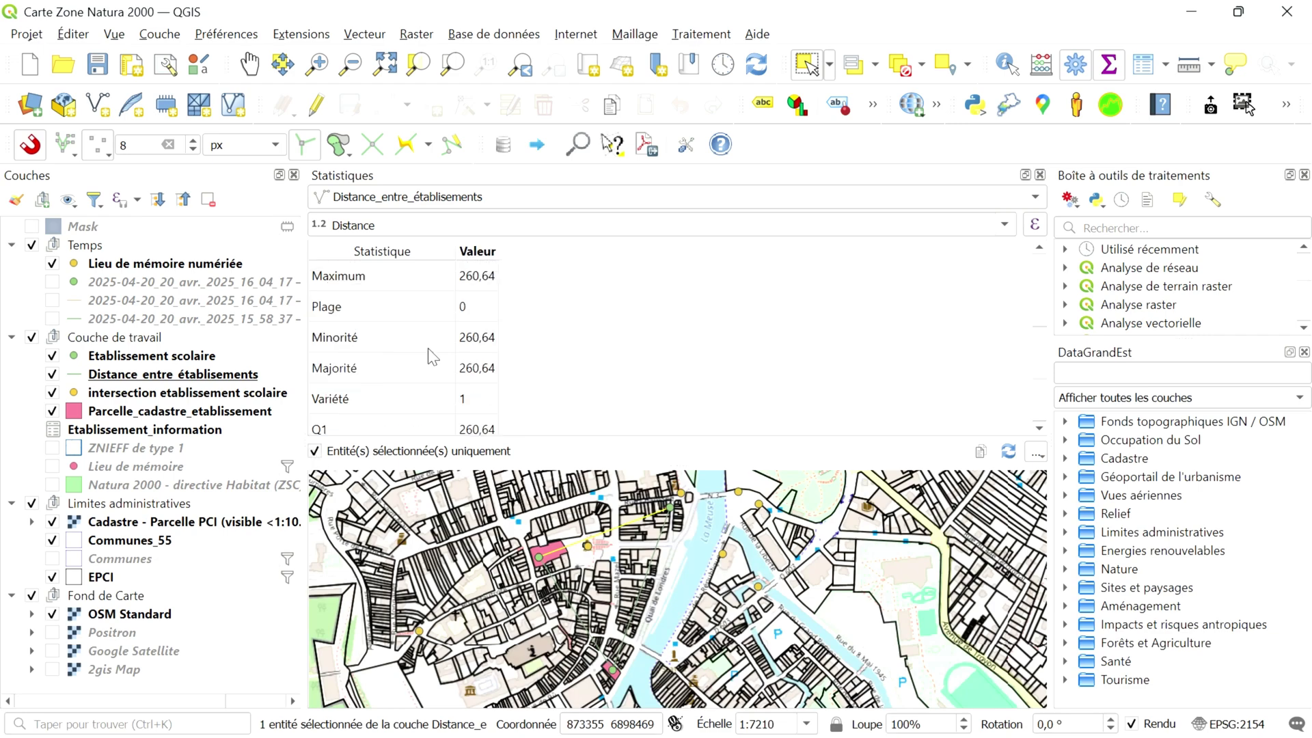
click(474, 278)
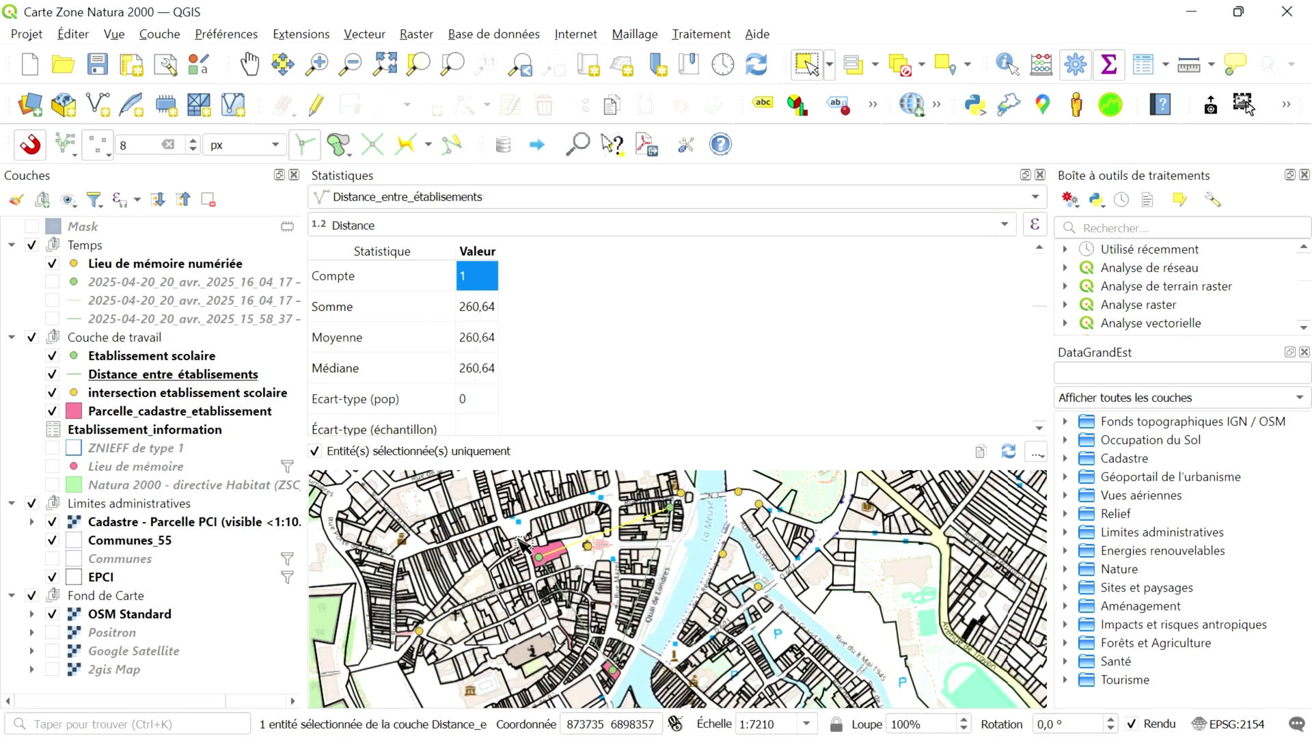
drag(516, 543, 565, 587)
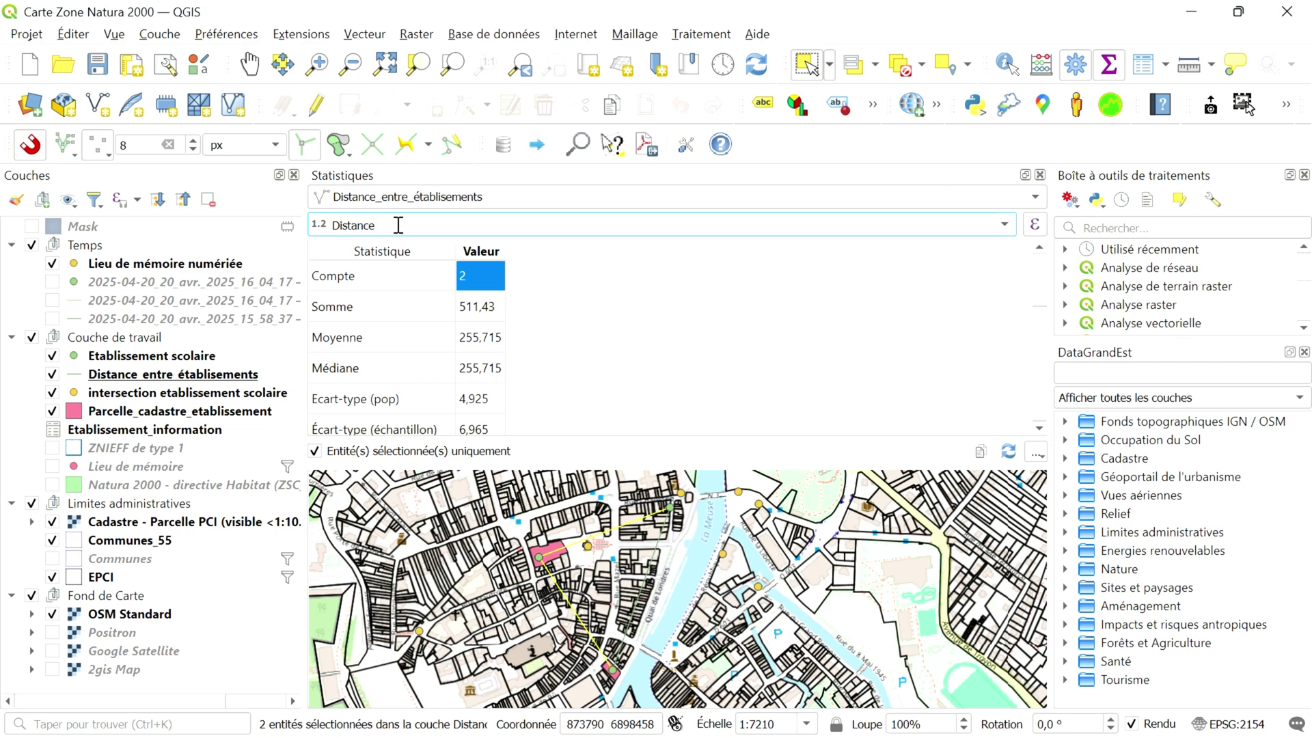
- Convert the distance statistics to kilometres with the expression Distance/1000 and close the summary
text(/1000)
key(Return)
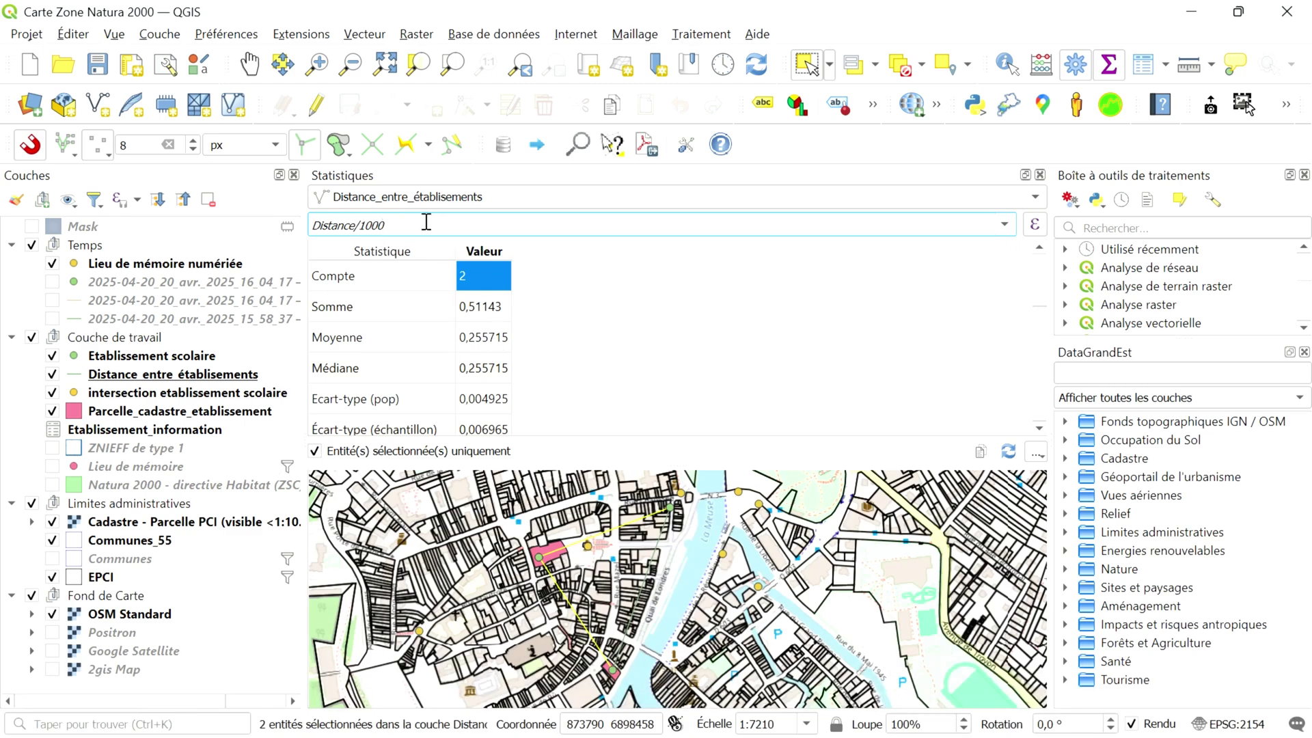
click(1039, 175)
- Check the records in the attribute table of the Parcelle_cadastre_etablissement layer and close the table
click(164, 412)
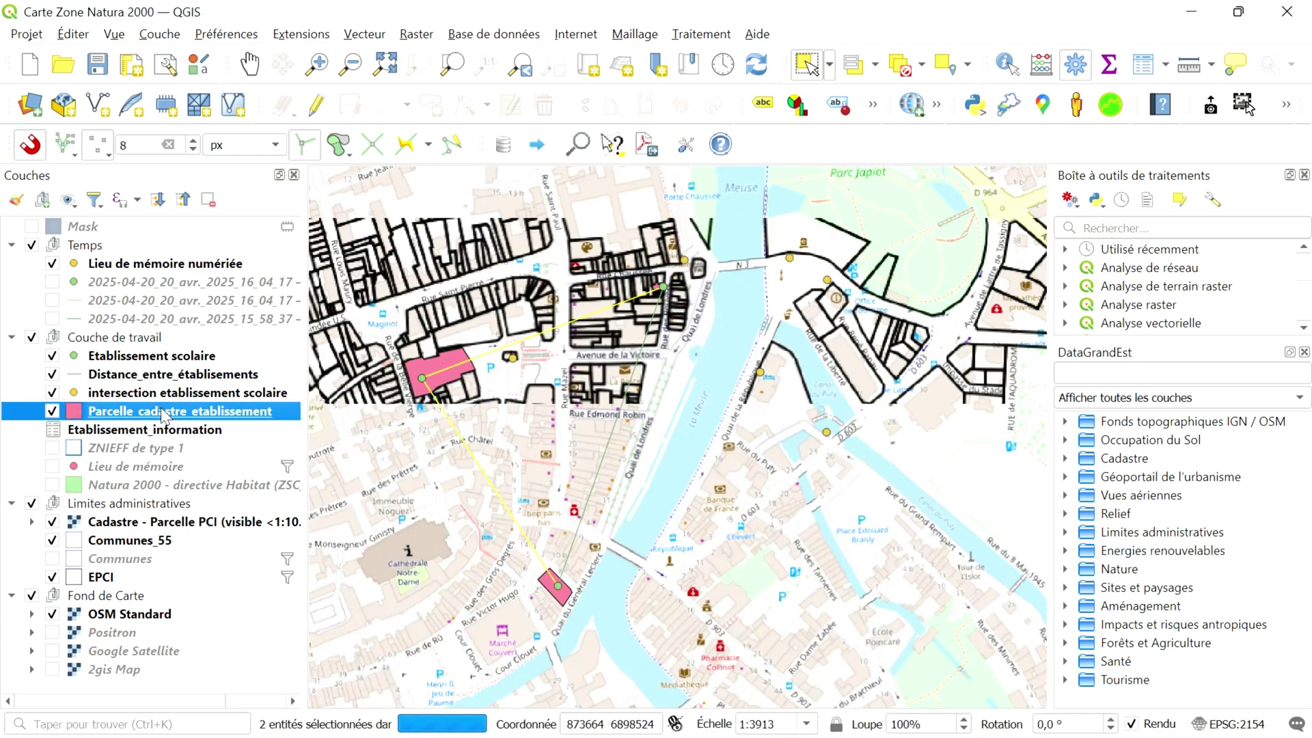
key(F6)
drag(670, 103, 638, 81)
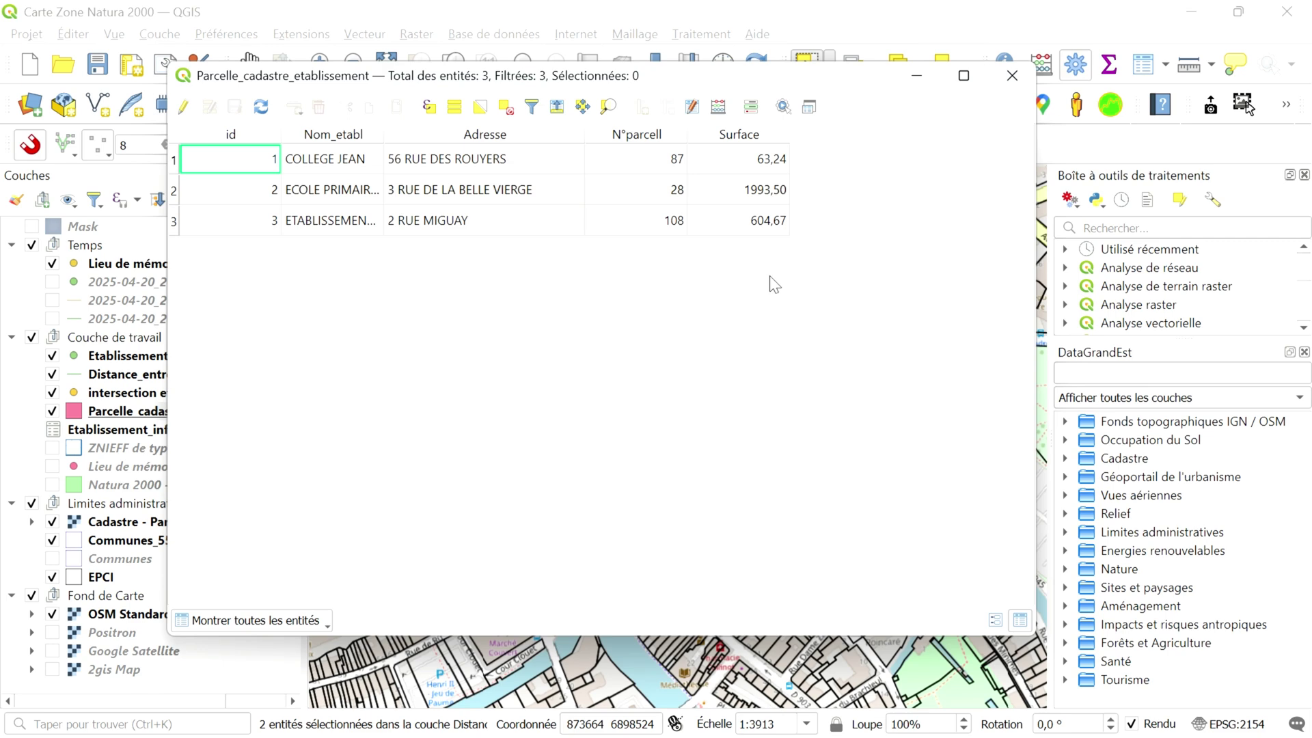
click(1013, 77)
- Show the statistical summary of the Surface field in the Parcelle_cadastre_etablissement layer for all features, not only the selected ones
click(1118, 67)
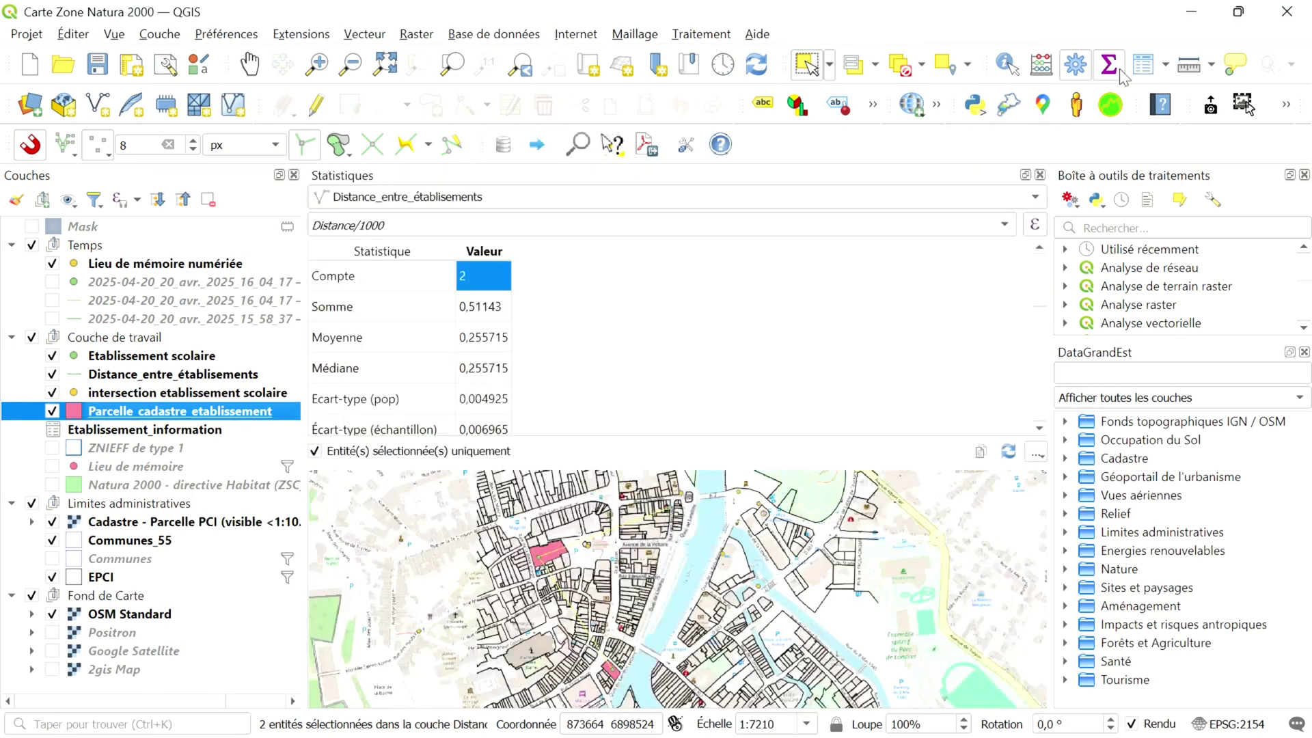
click(402, 203)
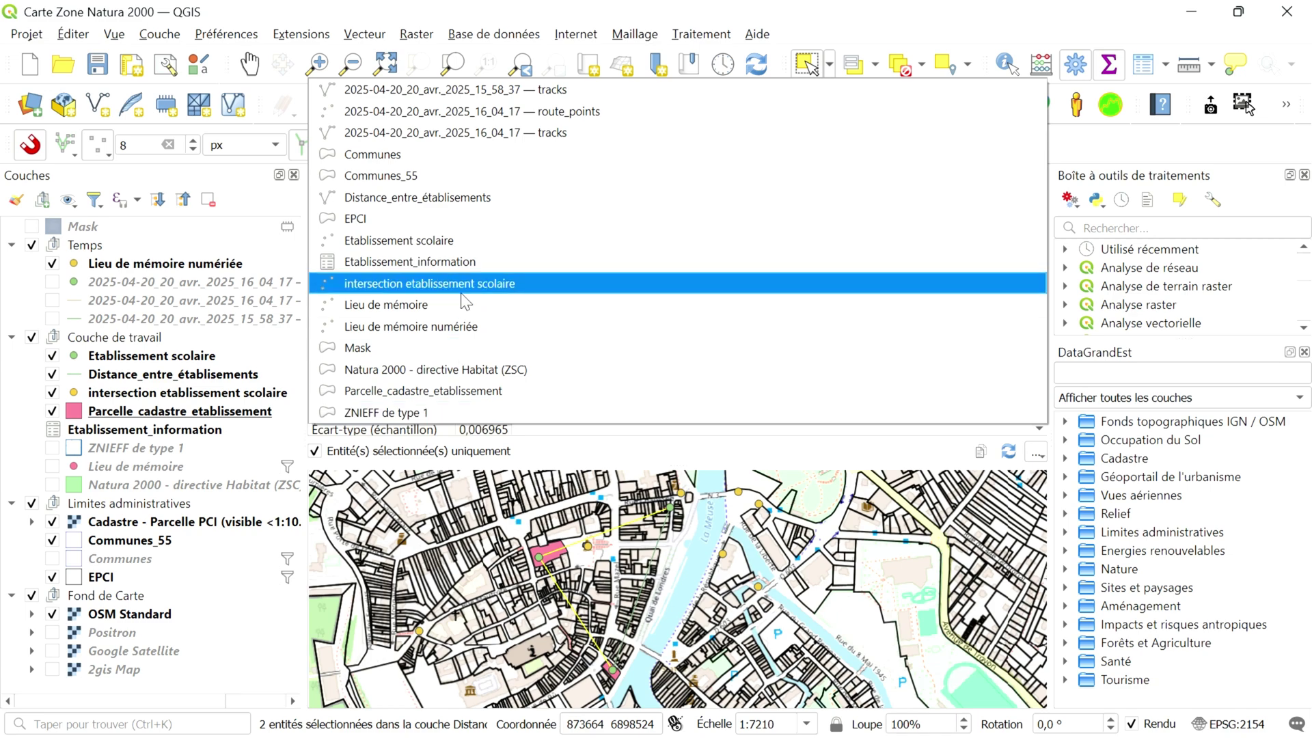
click(452, 386)
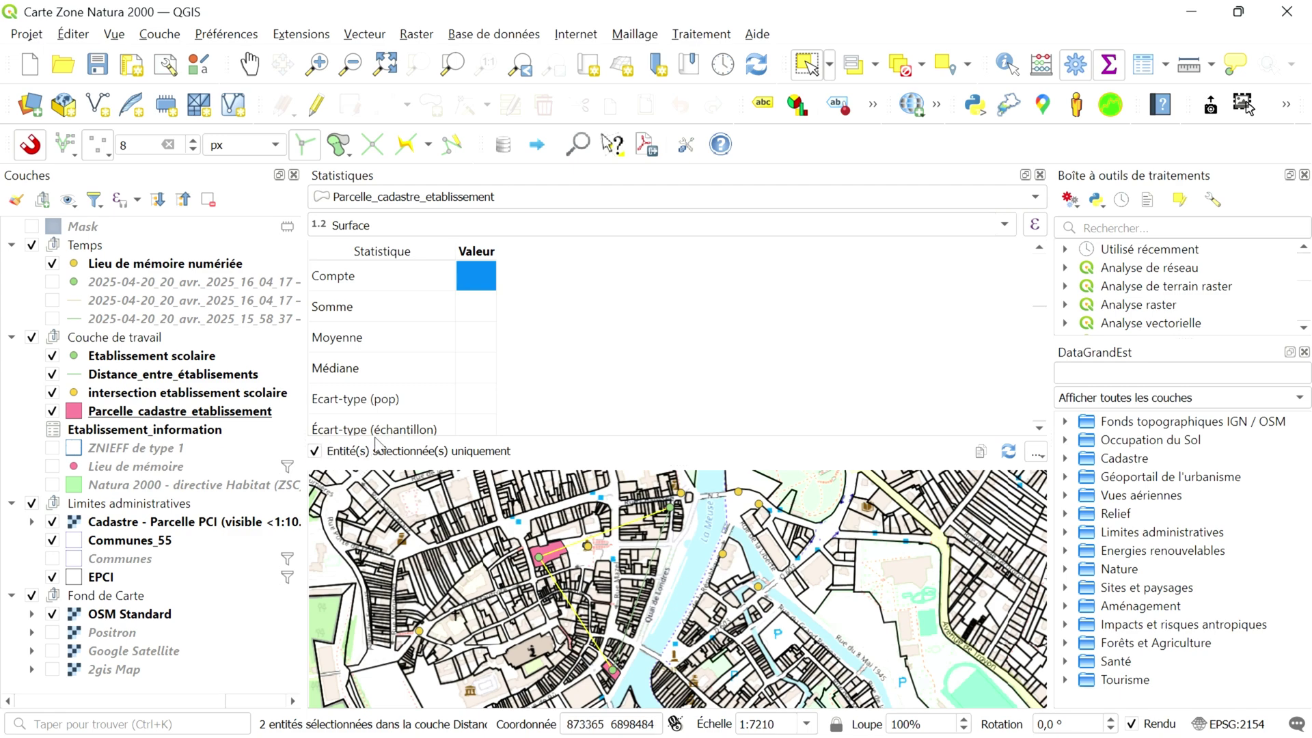
click(315, 451)
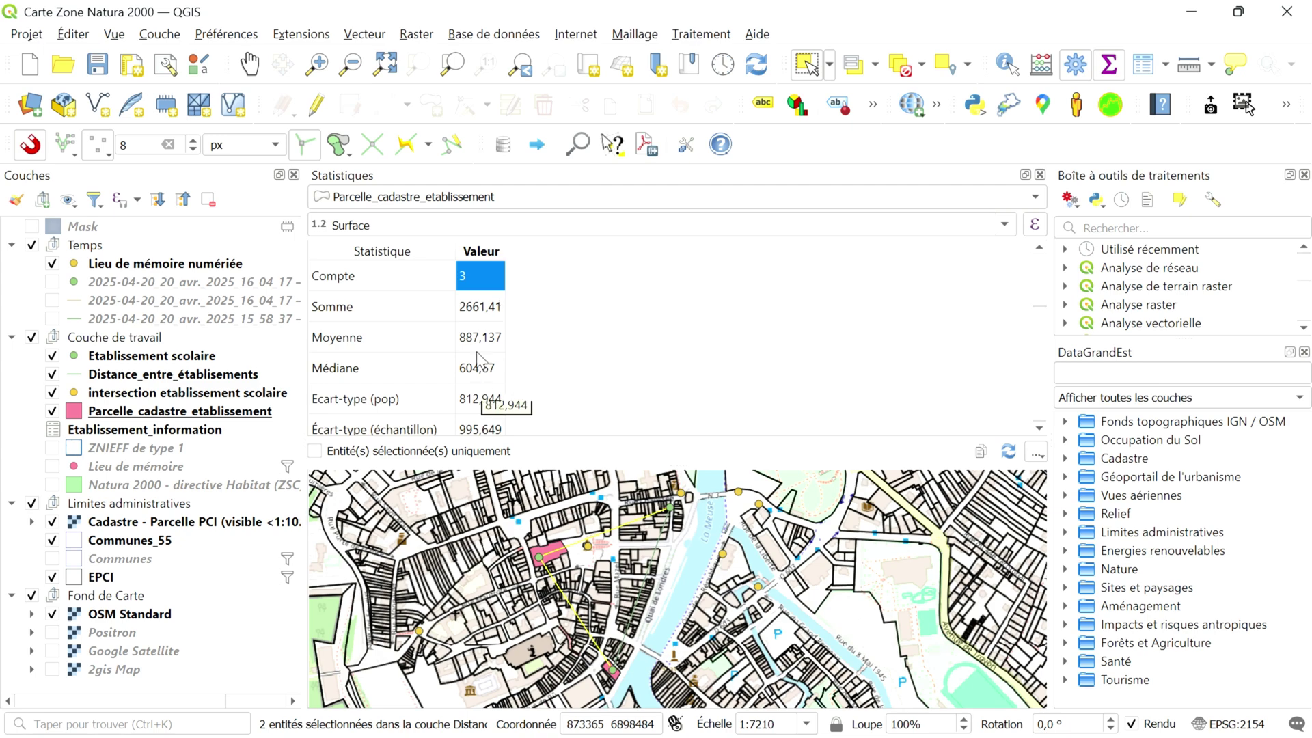
- Divide the parcel surface values in the statistics by 1000 with the expression Surface/1000
click(387, 228)
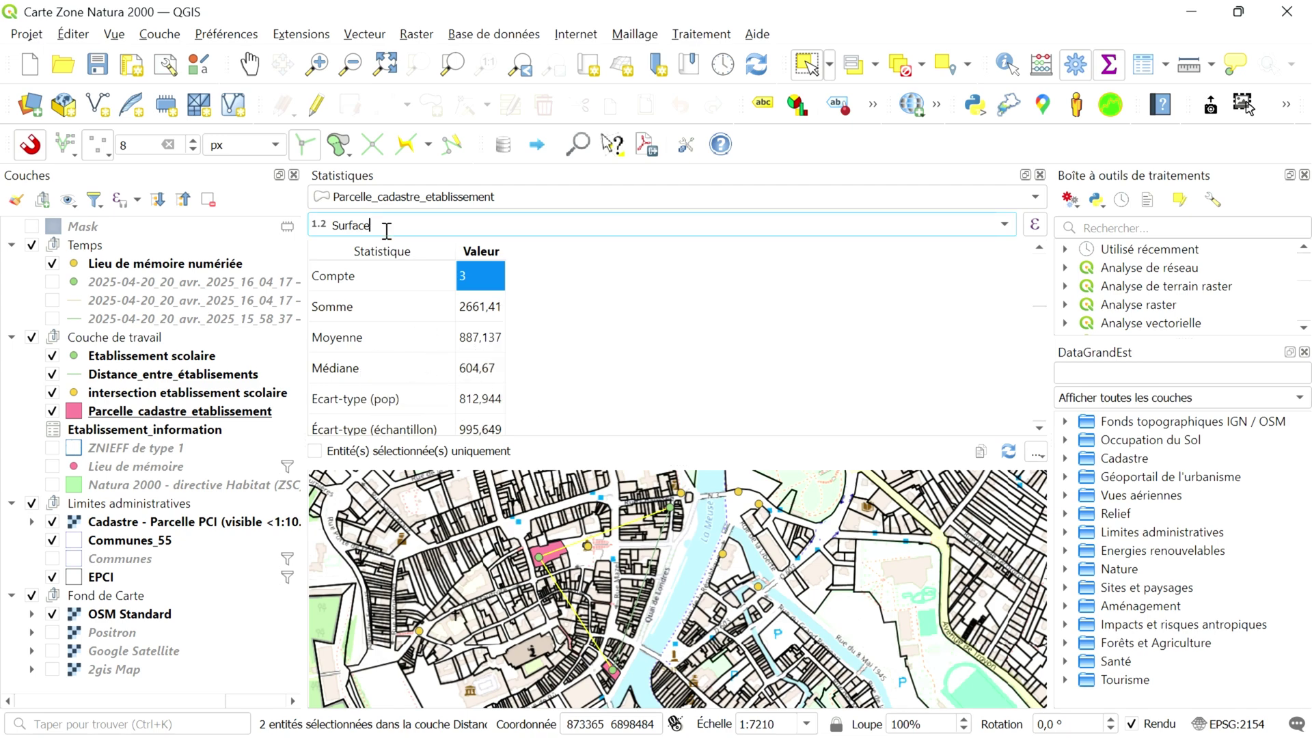
text(.)
key(BackSpace)
text(/1000)
key(Return)
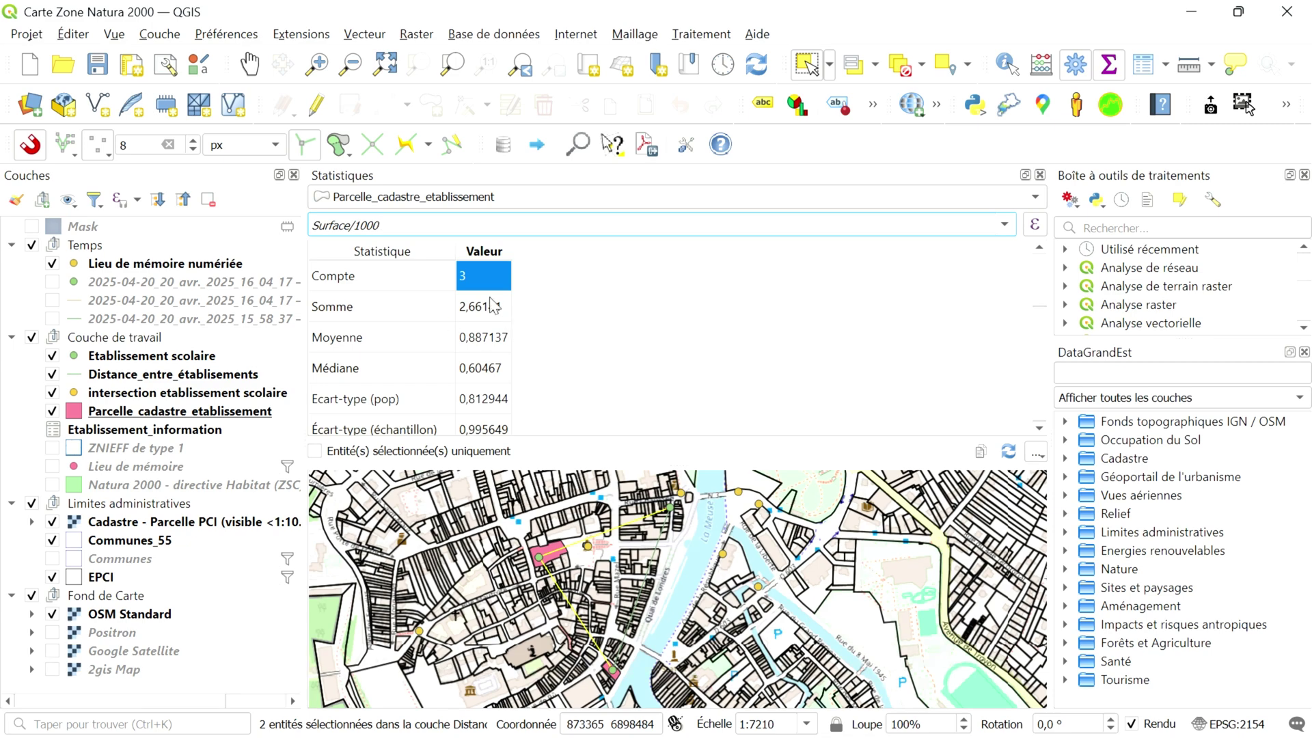
- Select the two western parcels of Parcelle_cadastre_etablissement on the map and restrict the Surface/1000 statistics to selected features only
scroll(462, 360, down, 1)
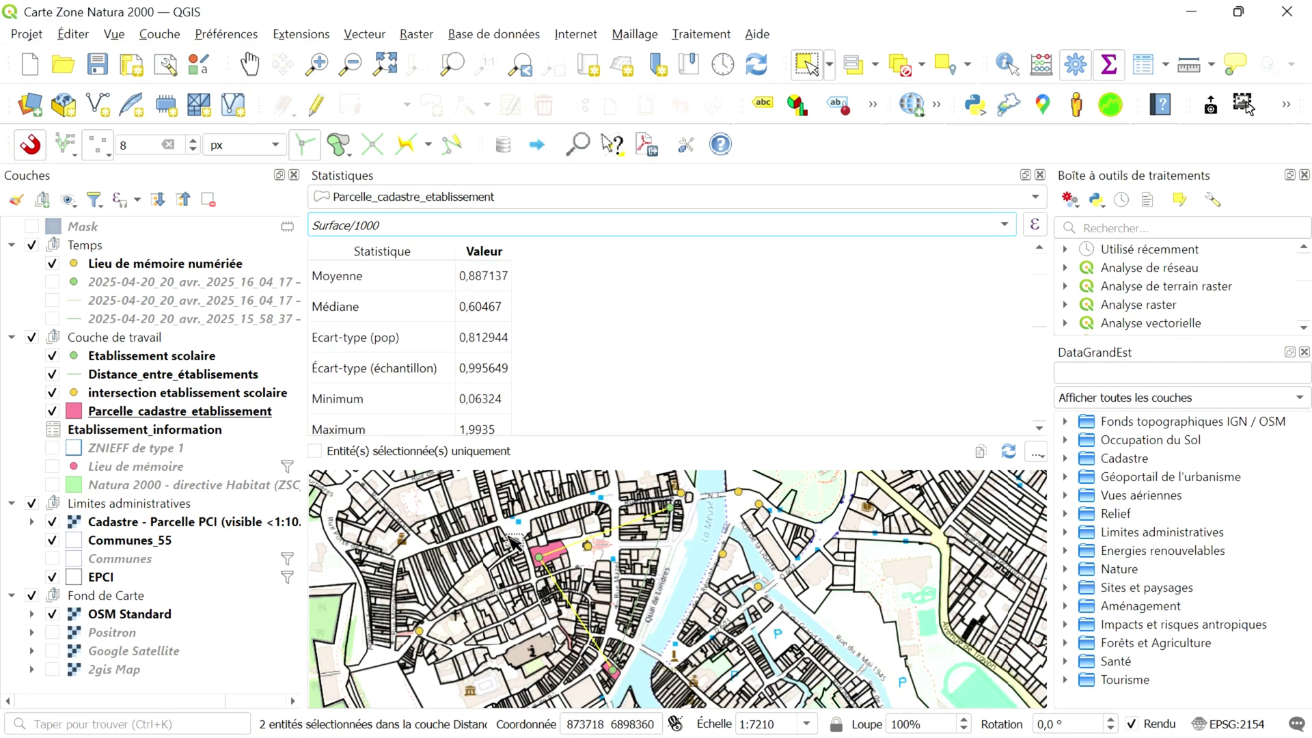
drag(507, 536, 635, 689)
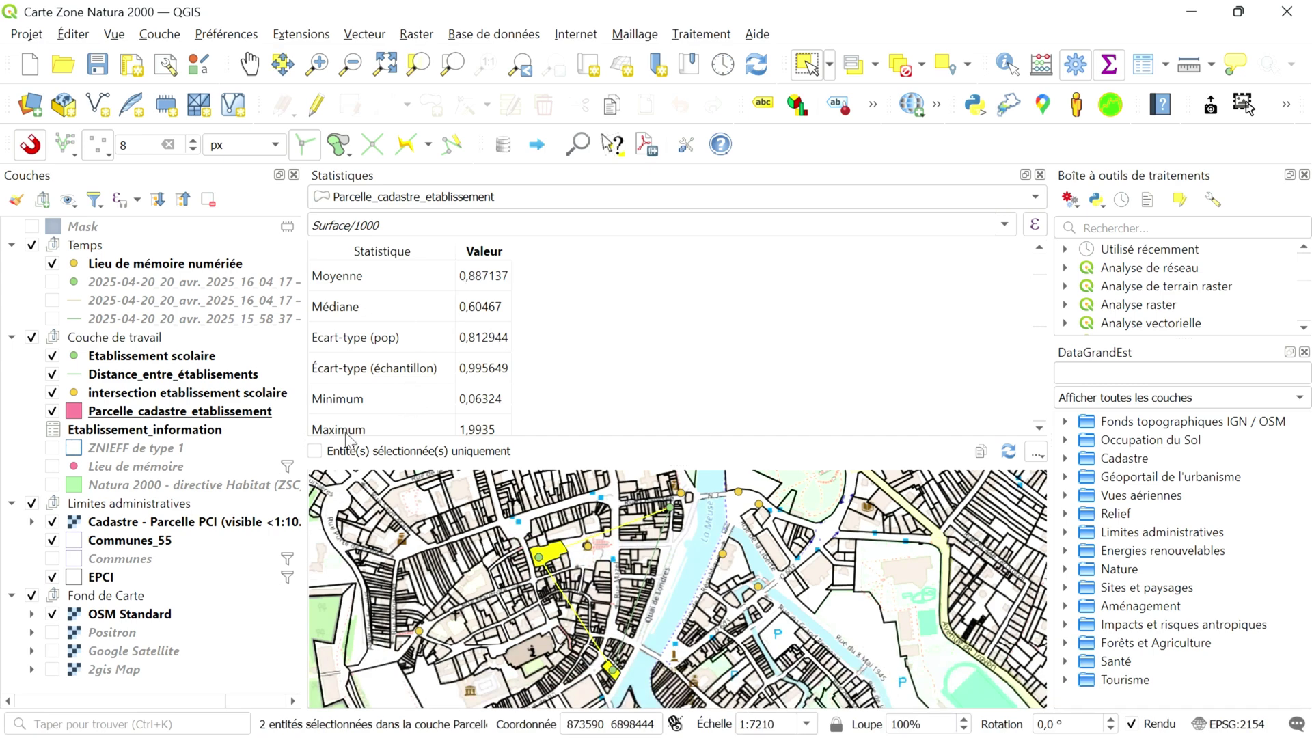
click(315, 452)
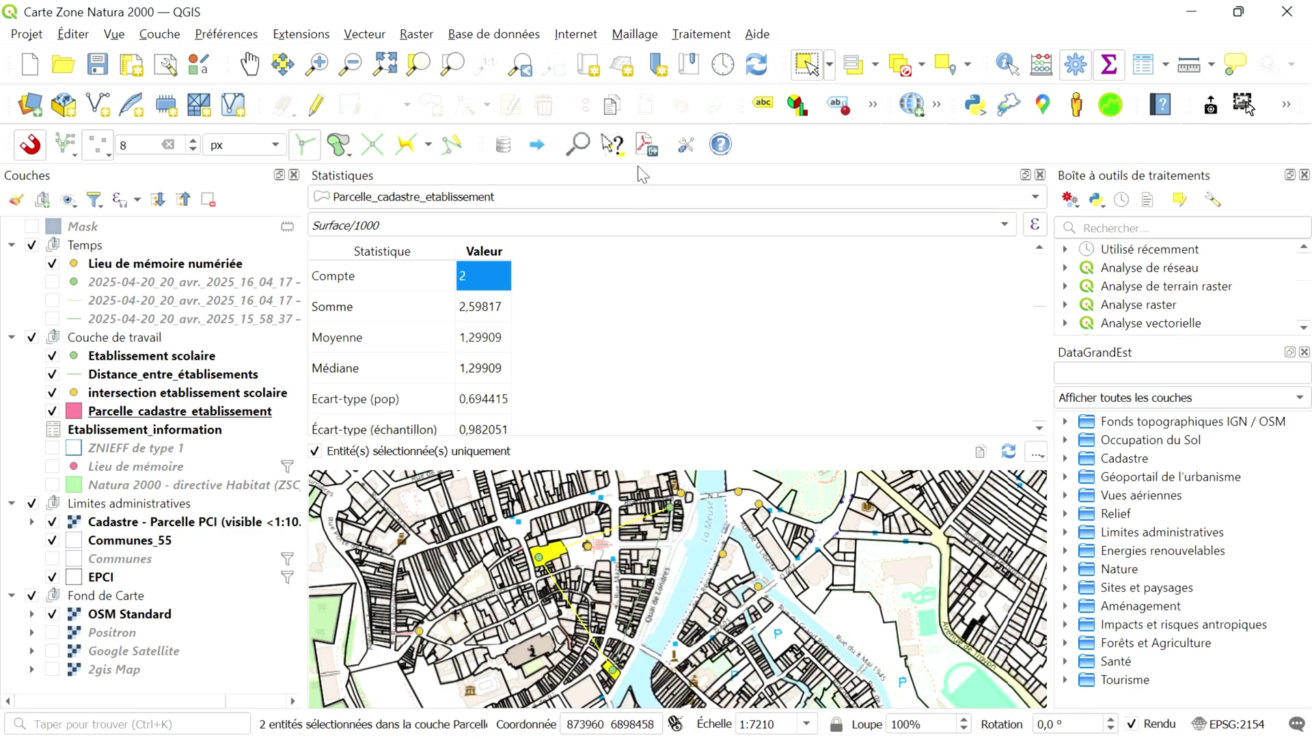
- Detach the Statistics panel into a floating window and resize it narrower over the map
key(F6)
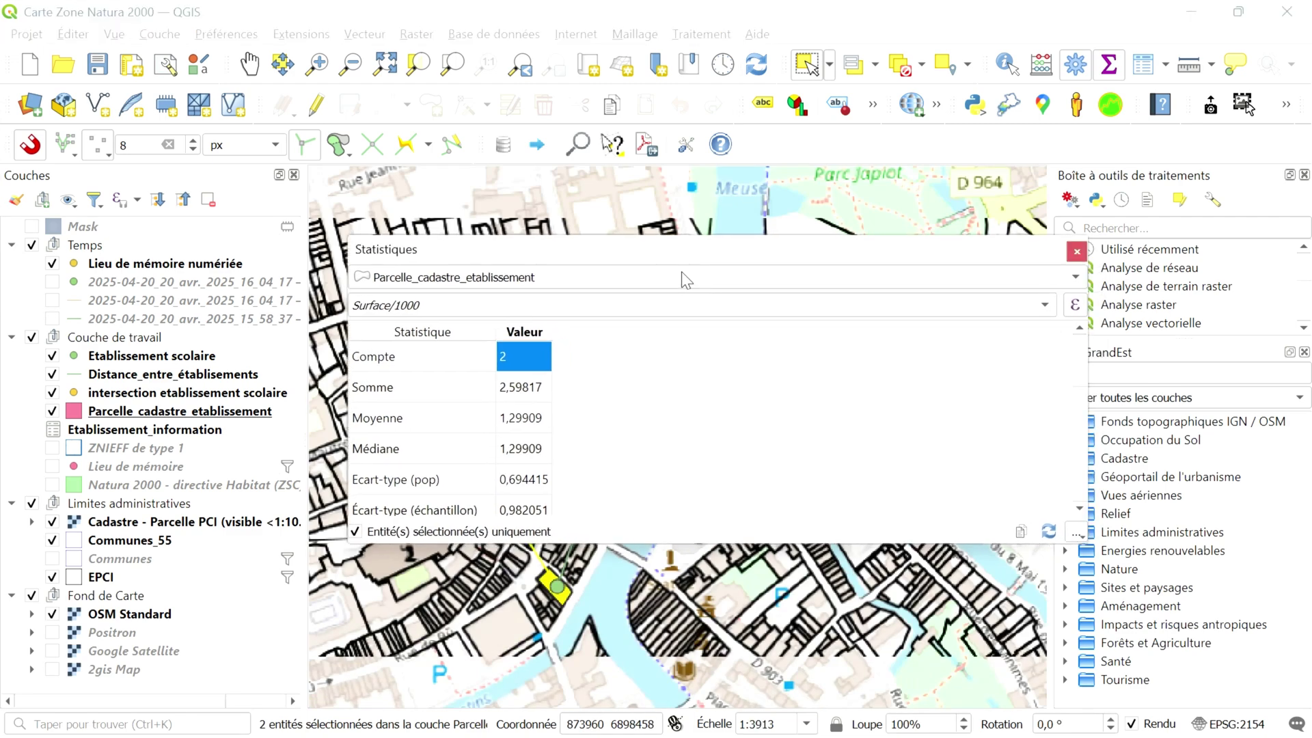
drag(344, 234, 545, 155)
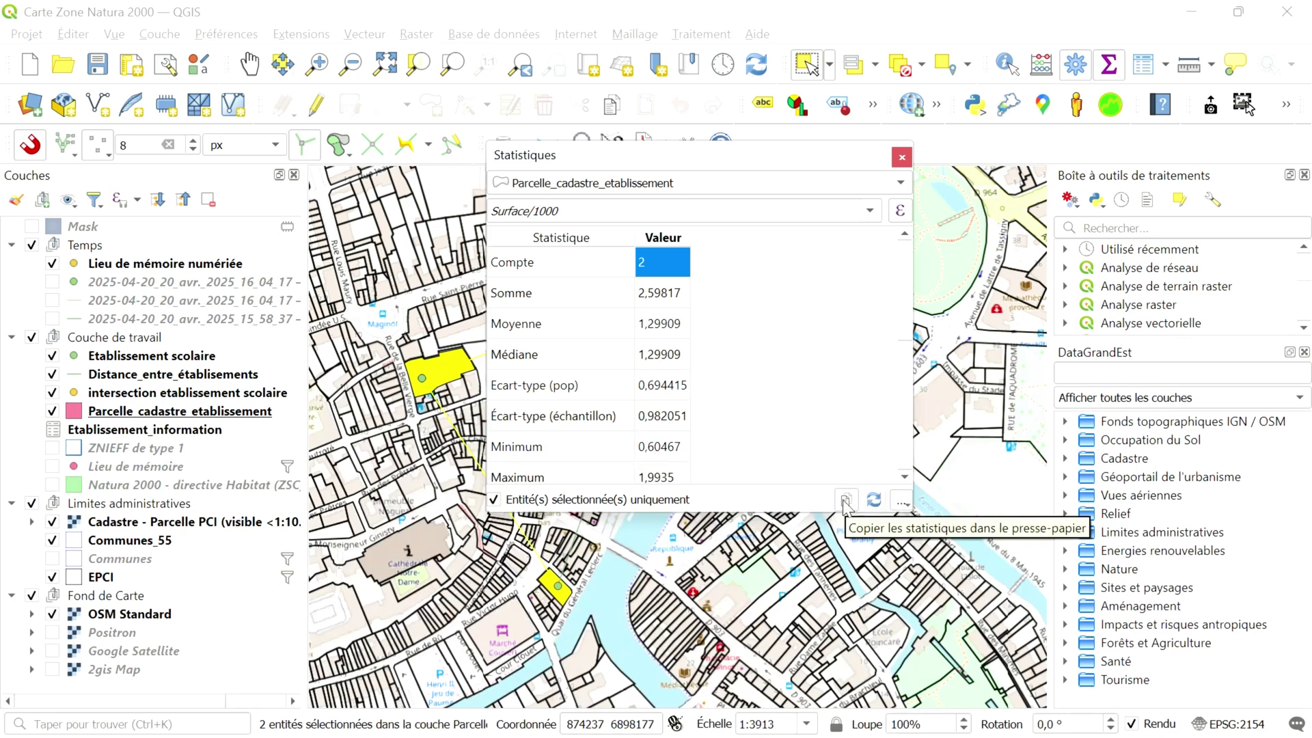
- Check the list of statistics that can be displayed, leave it as it is, and close the Statistics window
click(902, 503)
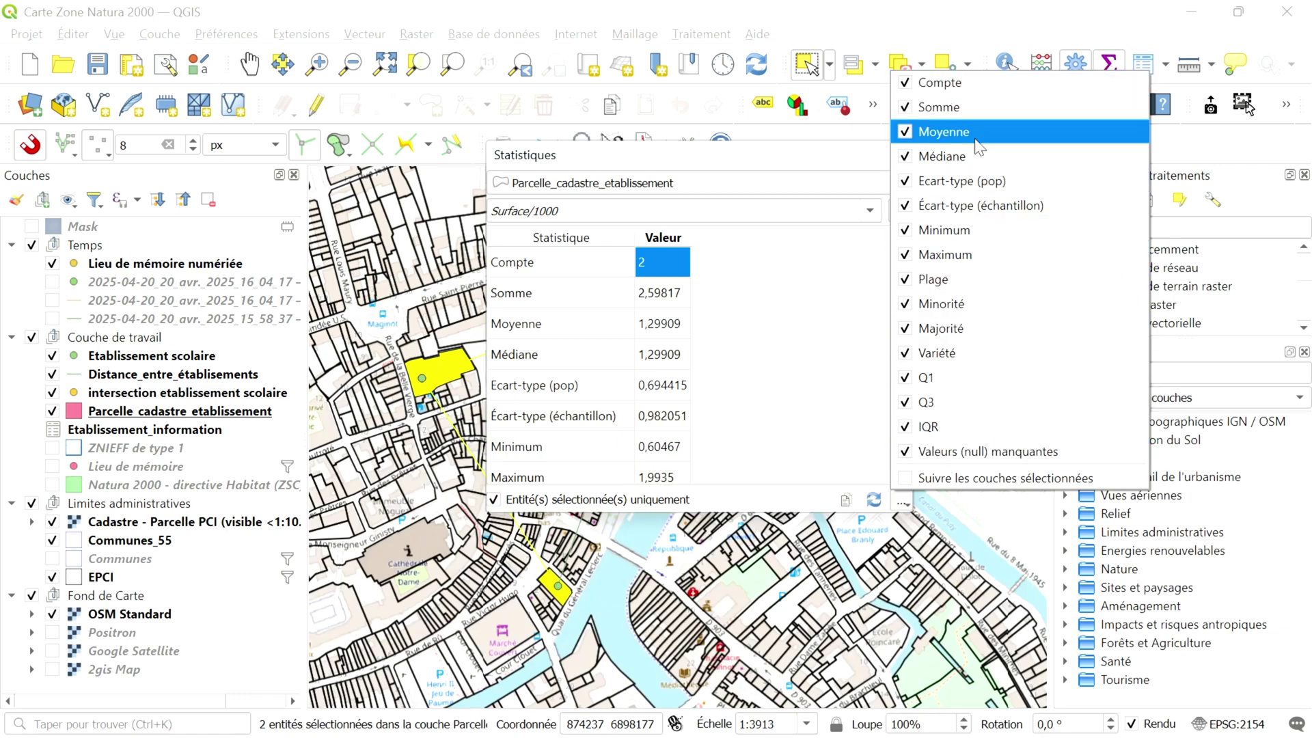
click(811, 265)
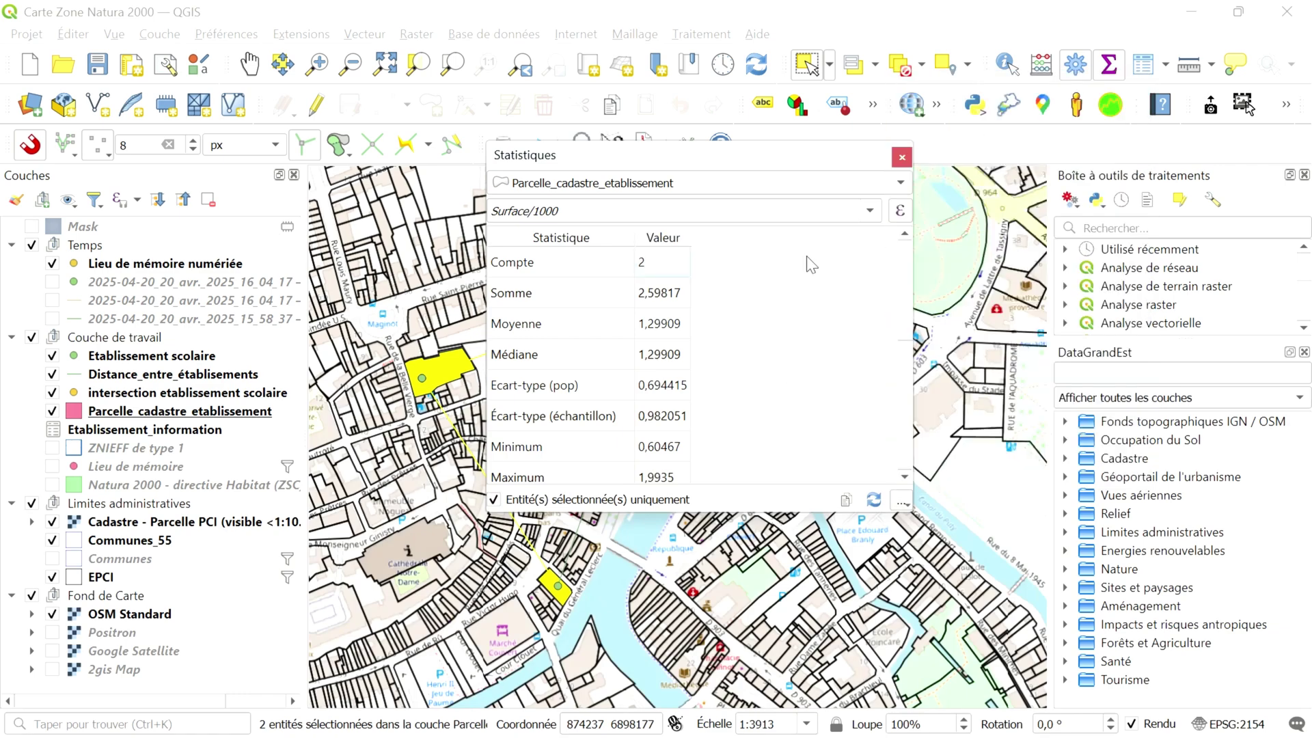
click(902, 158)
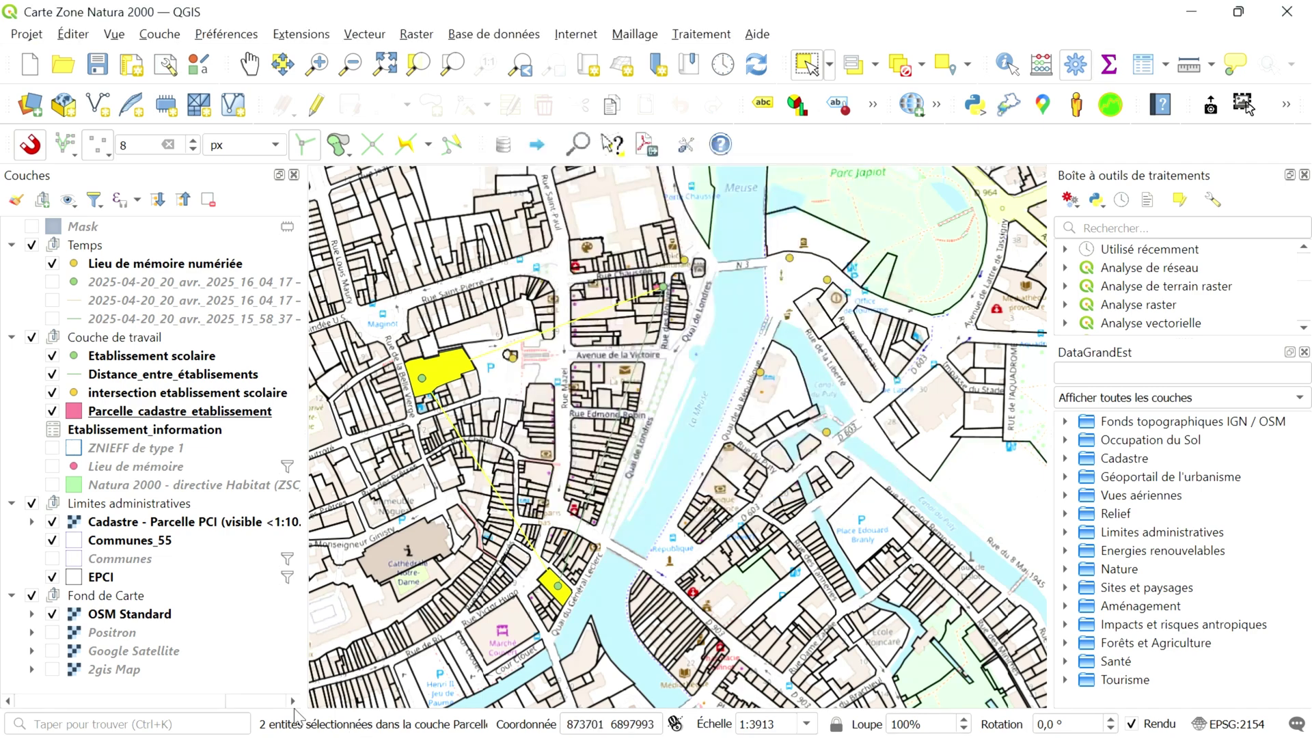
- Switch to Notepad, paste the copied parcel statistics into a blank document, and close it without saving
key(super)
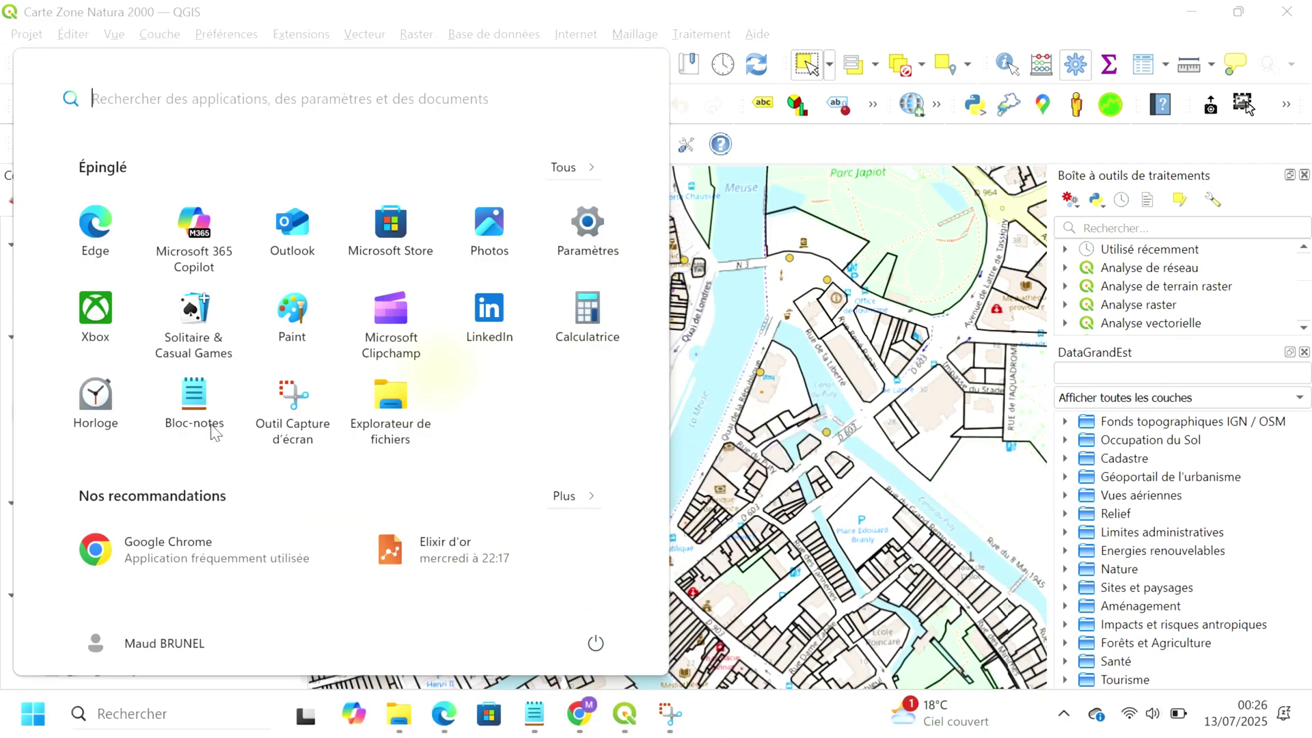
click(205, 403)
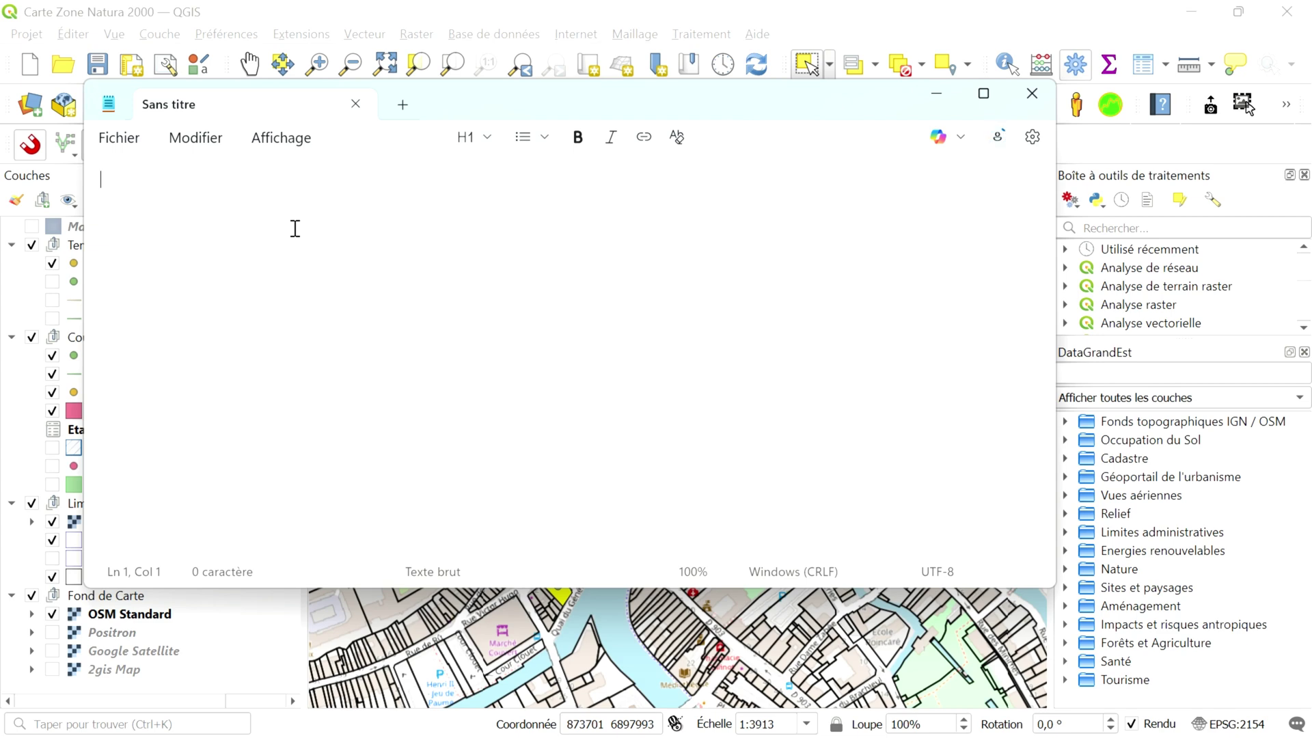
text(Statistique	Valeur Compte	2 Somme	2,59817 Moyenne	1,29909 Médiane	1,29909 Ecart-type (pop)	0,694415 Écart-type (échantillon)	0,982051 Minimum	0,60467 Maximum	1,9935 Plage	1,38883 Minorité	0,60467 Majorité	0,60467 Variété	2 Q1	0,60467 Q3	1,9935 IQR	1,38883 Valeurs (null) manquantes	0)
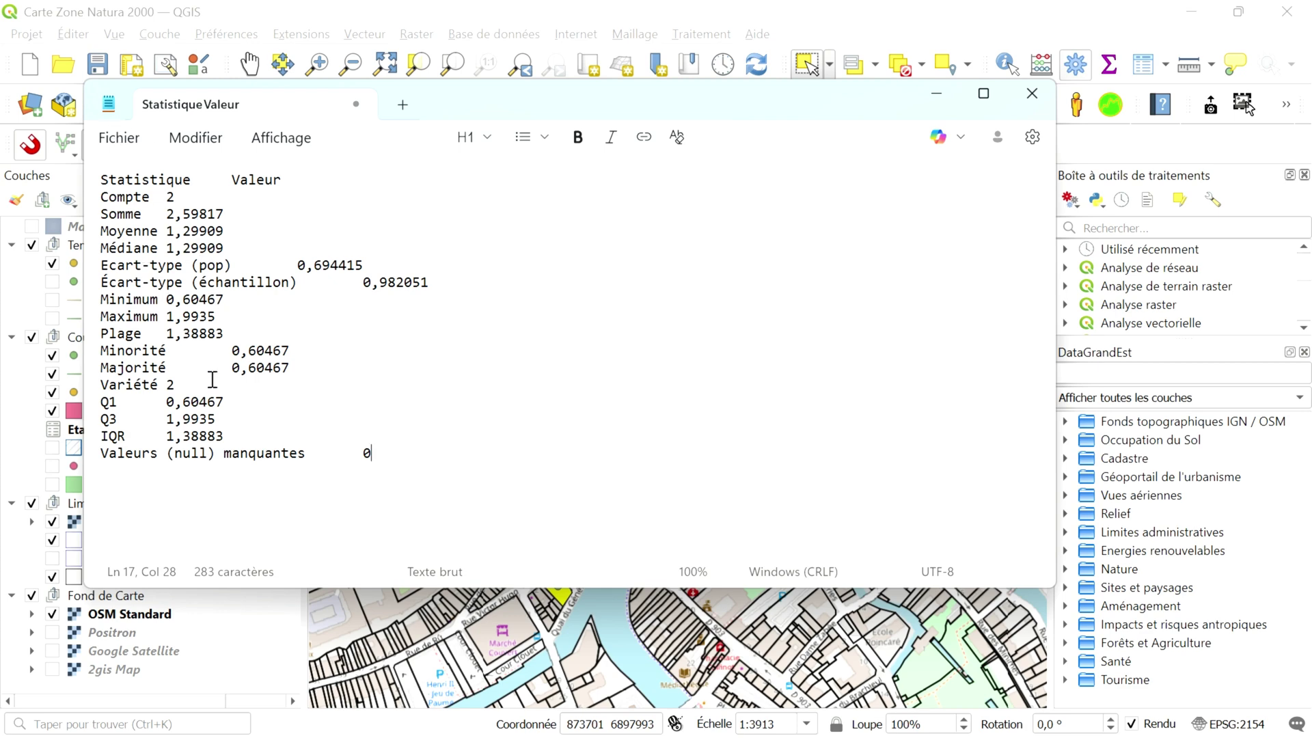
click(1044, 100)
click(590, 399)
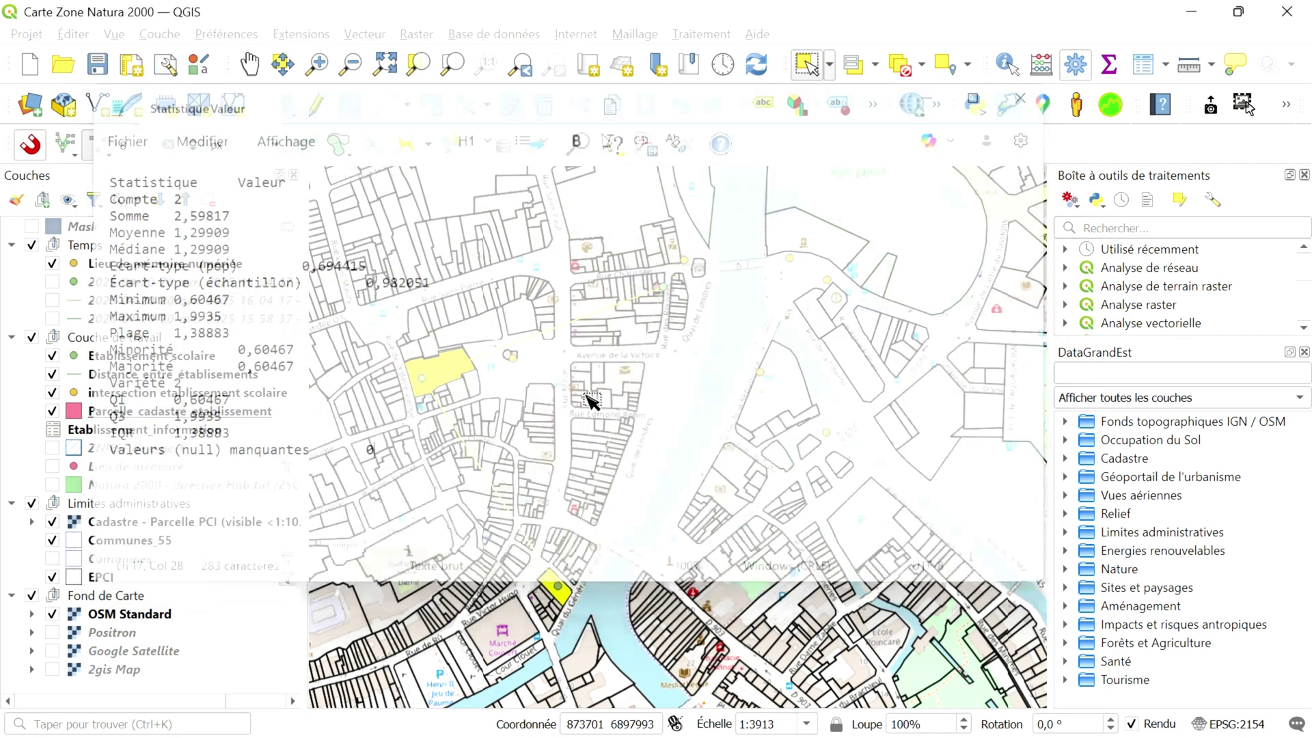